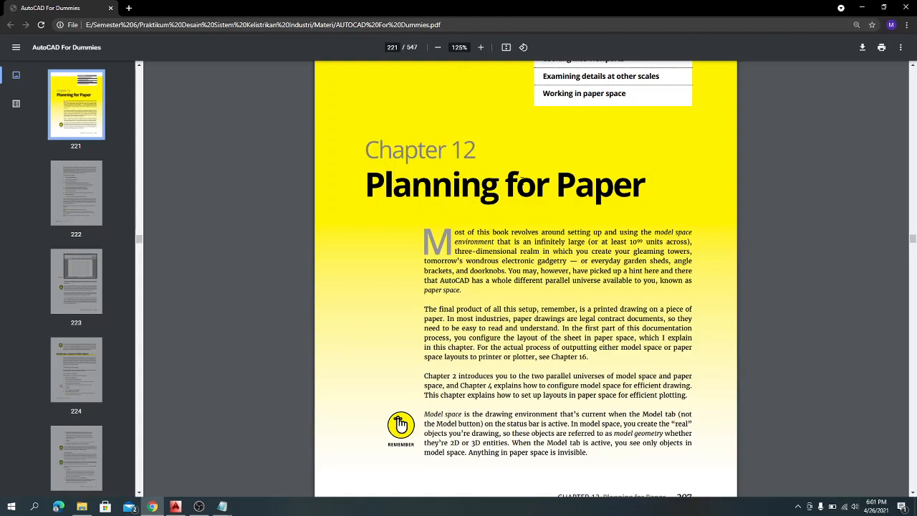
Read the start of Chapter 12 on planning for paper, including the numbered model space and paper space exercise
scroll(581, 250, down, 5)
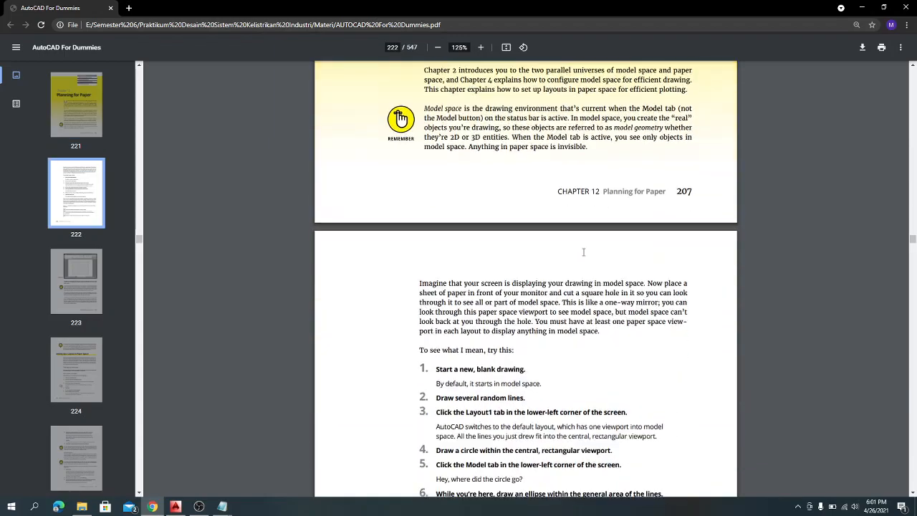
scroll(584, 250, down, 2)
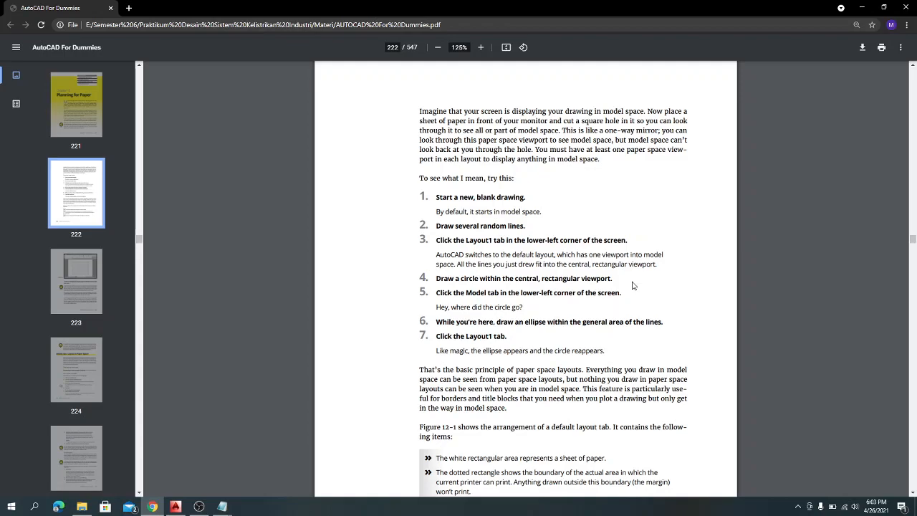
scroll(632, 285, down, 1)
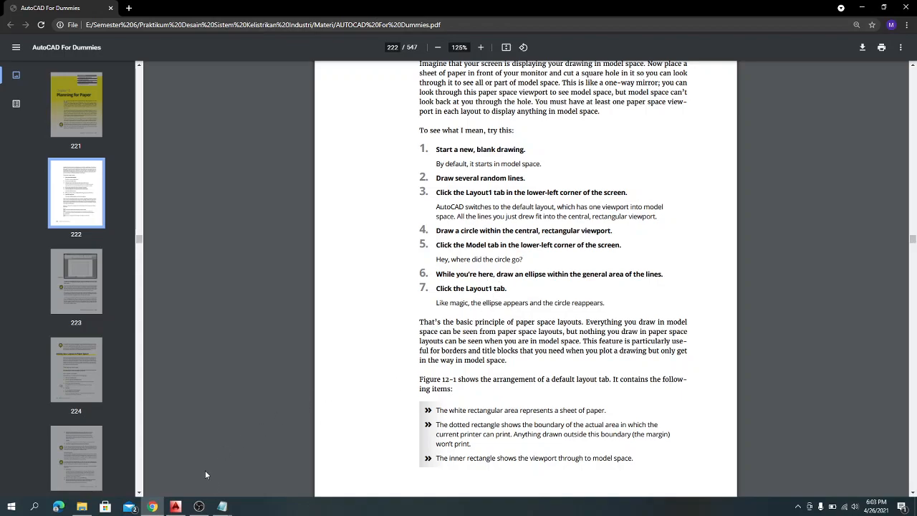
Switch to AutoCAD, draw a horizontal line in the upper middle of model space, and check it against Layout1
click(176, 506)
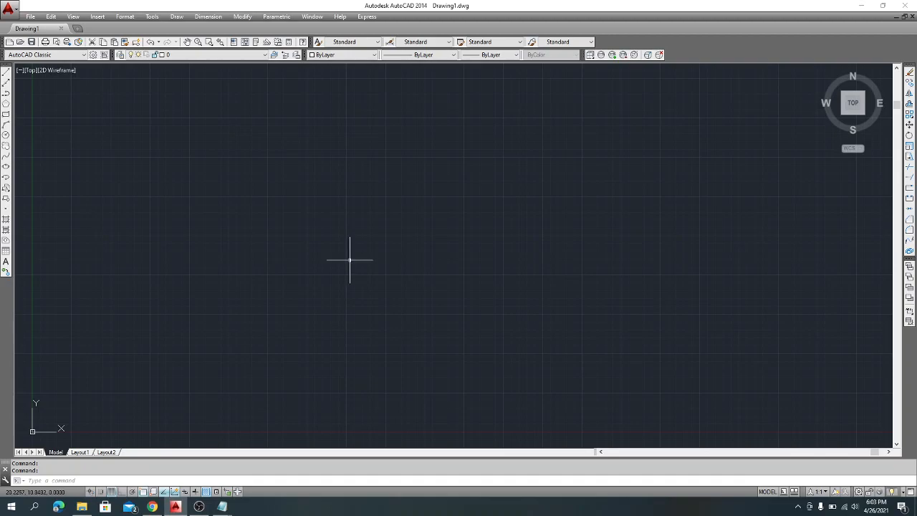
text(line)
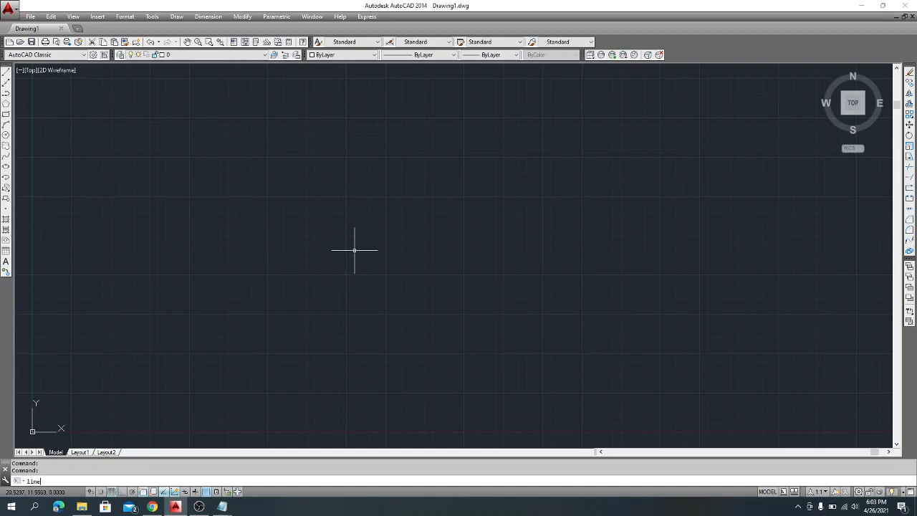
key(Return)
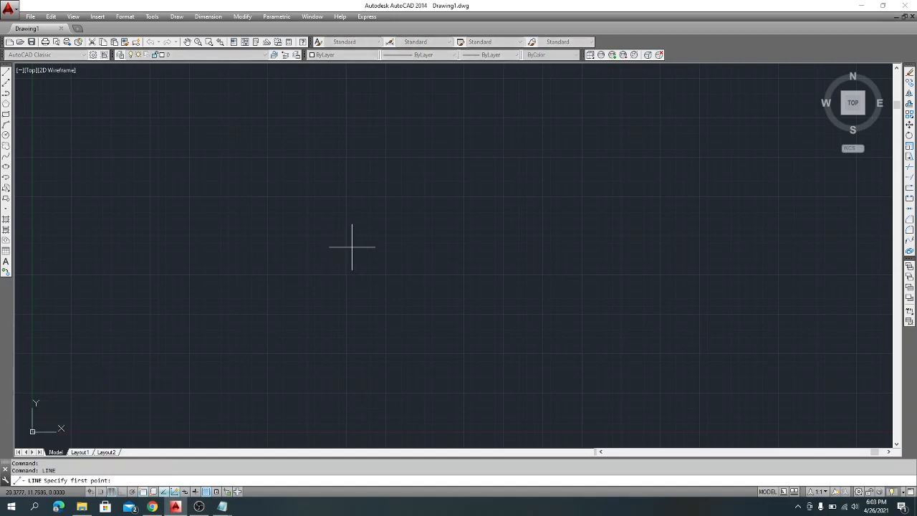
click(309, 196)
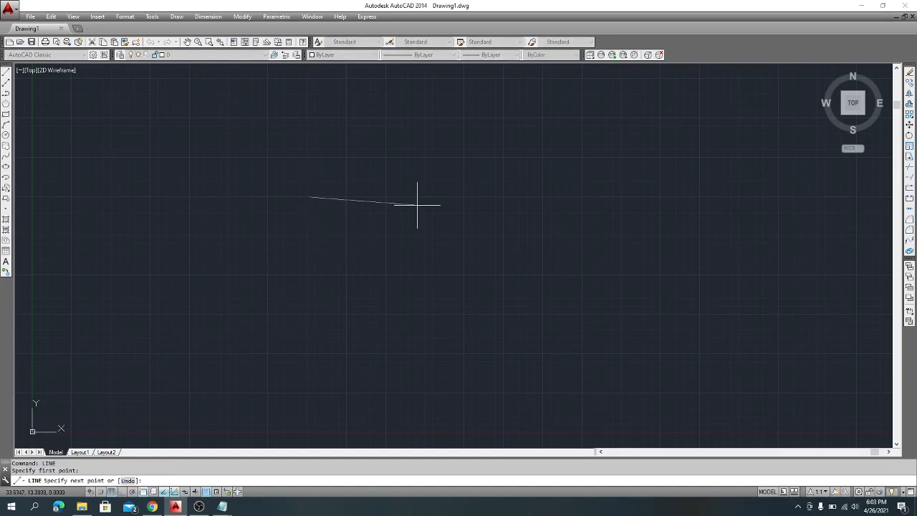
click(582, 197)
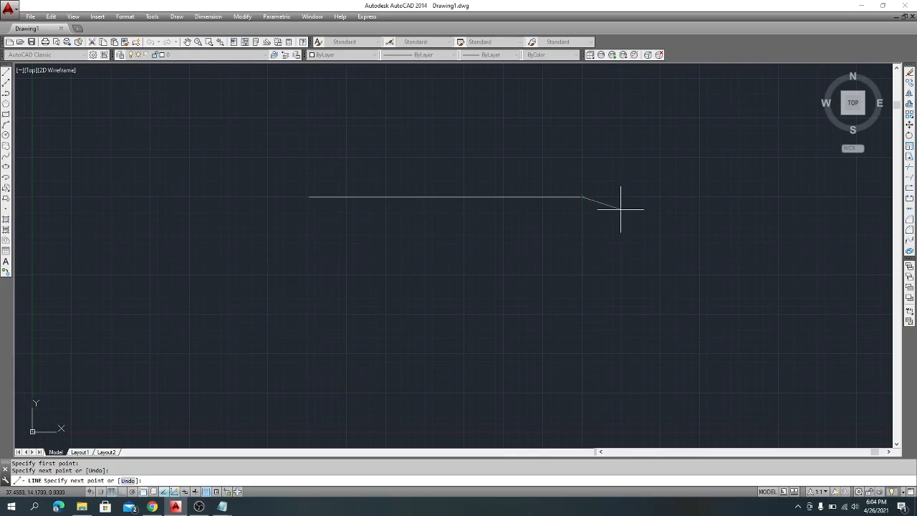
click(79, 452)
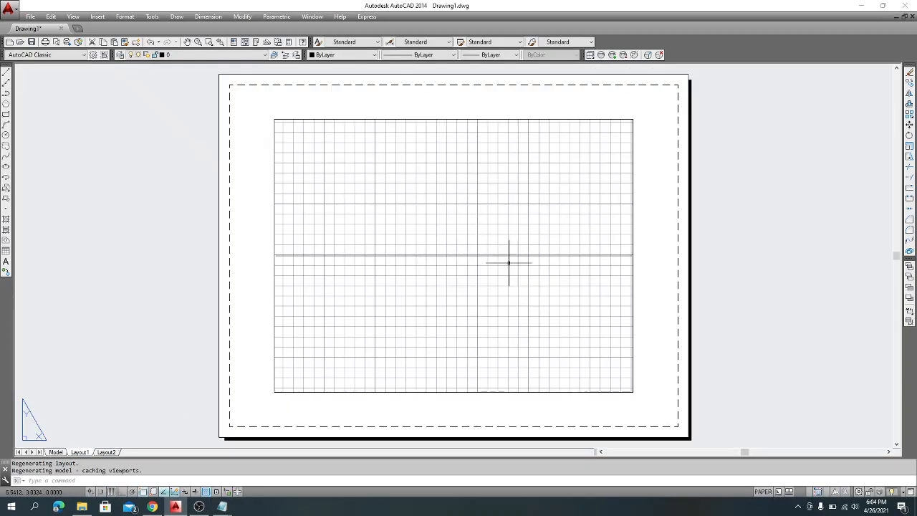
click(56, 451)
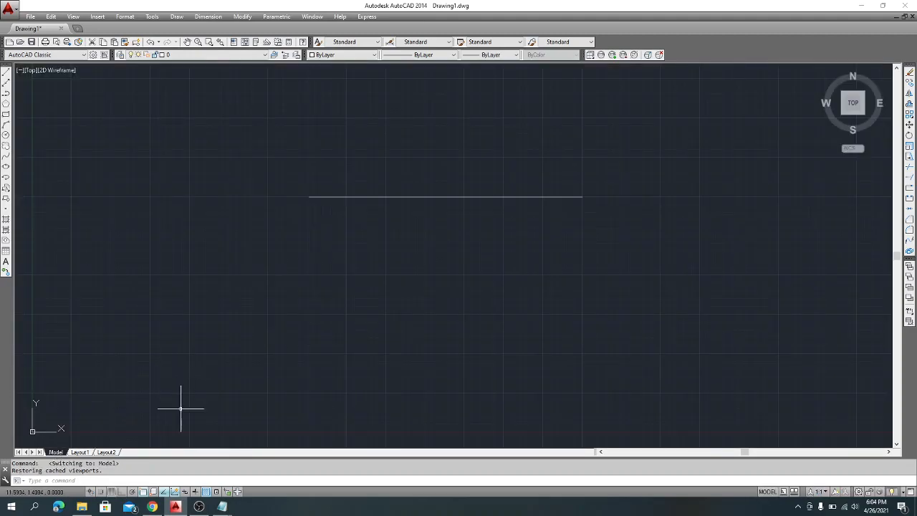
Draw a circle in Layout1's paper space, inside the viewport rectangle just below its centre
click(80, 452)
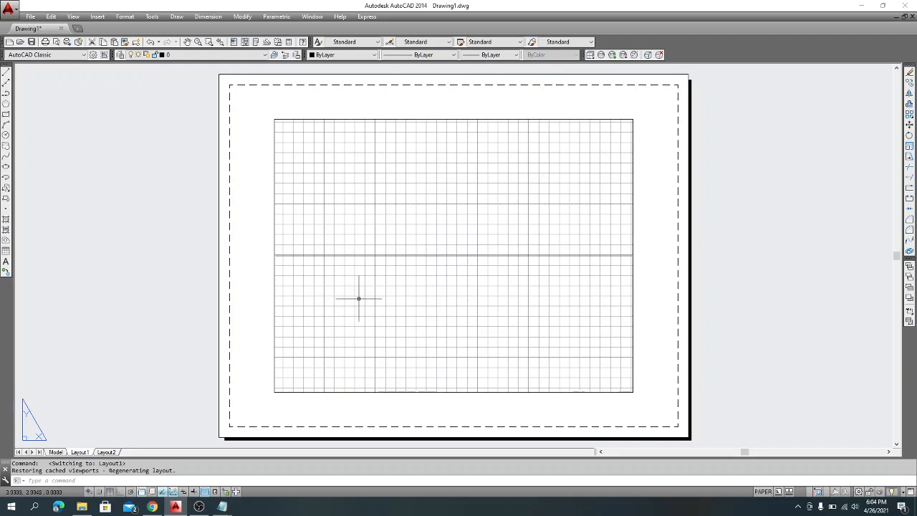
text(CIRcle)
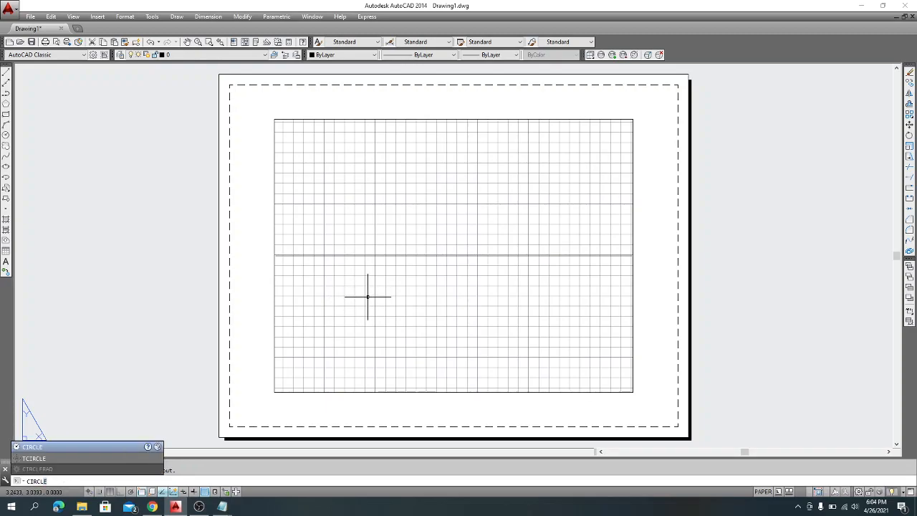
key(Return)
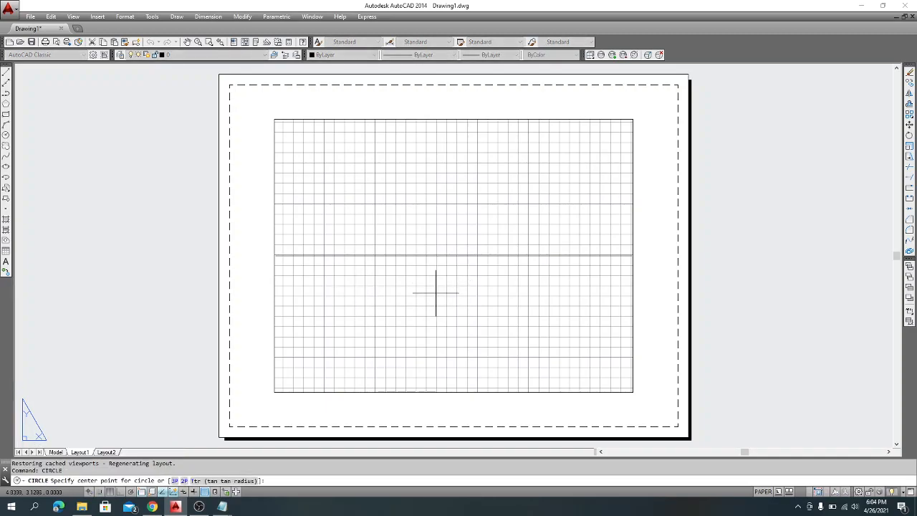
click(426, 275)
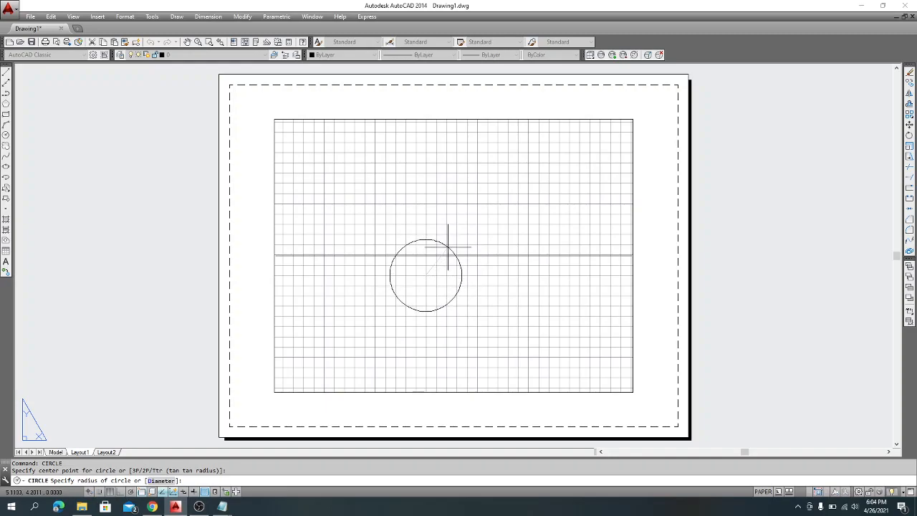
click(441, 247)
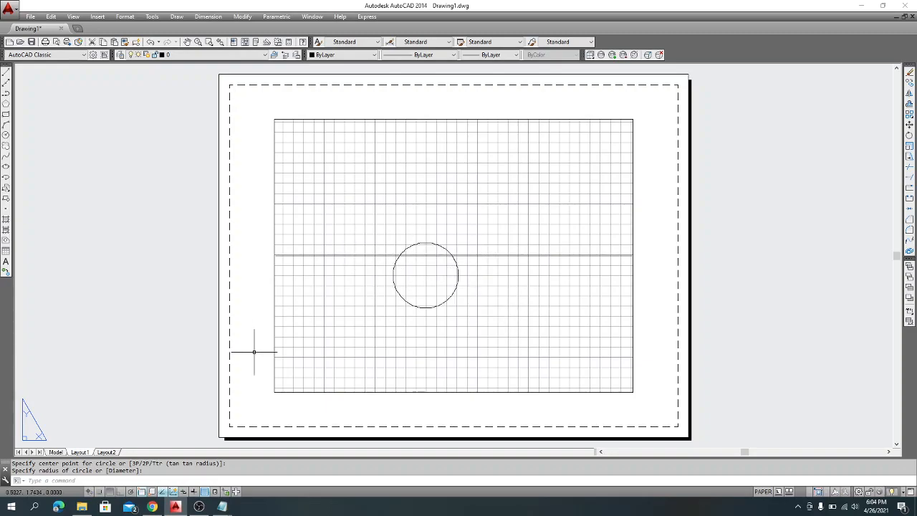
Compare model space with Layout1 to check where the paper space circle is shown
click(62, 452)
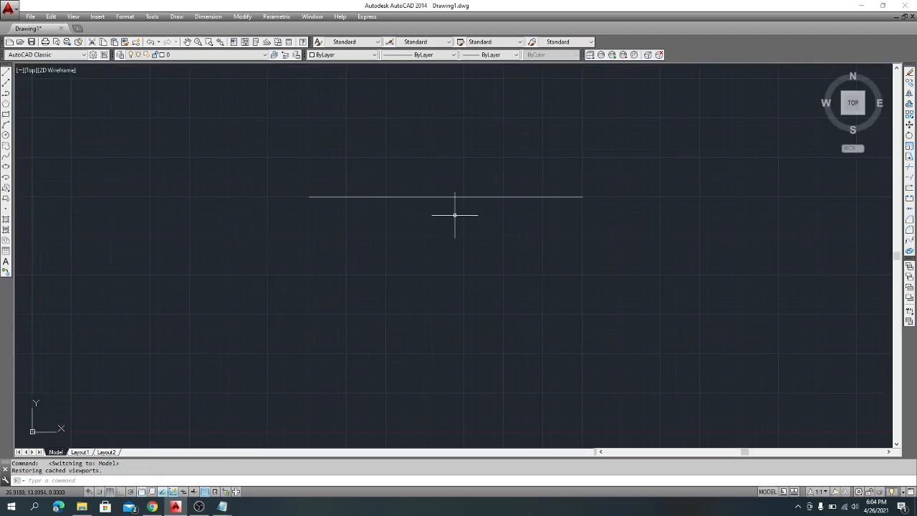
click(79, 452)
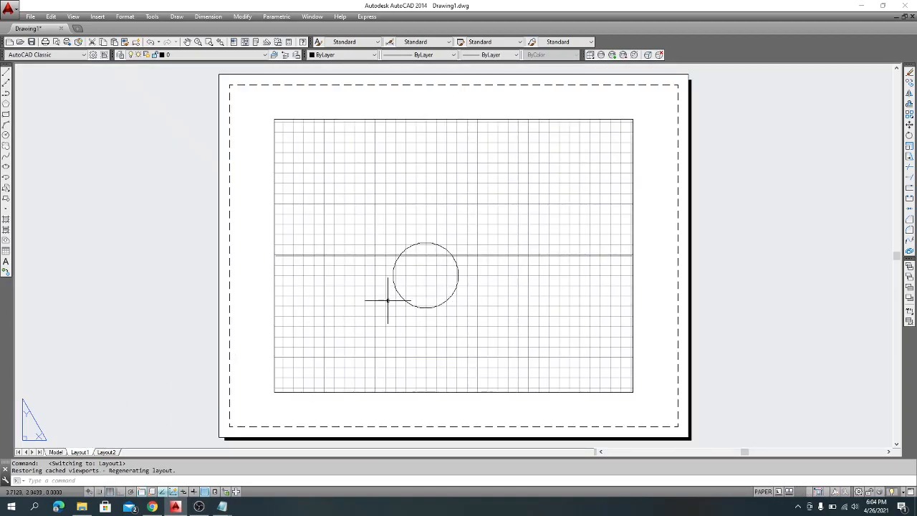
click(56, 452)
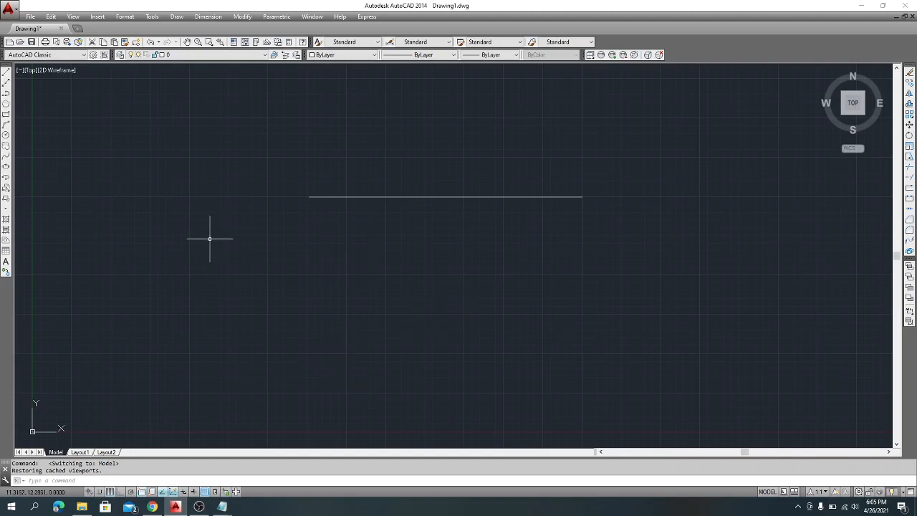
Read the paper space principle and default layout items in the PDF in Chrome, and examine Layout1 in AutoCAD against them
click(153, 507)
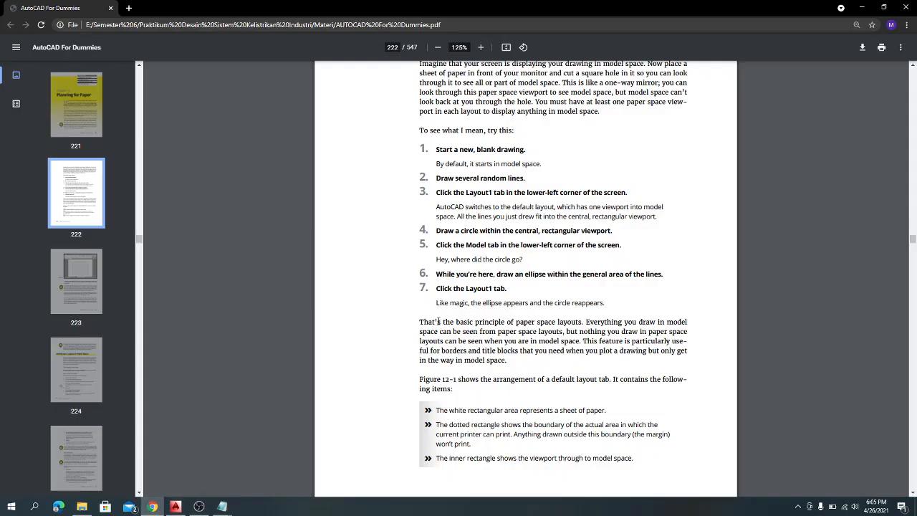
scroll(438, 320, down, 1)
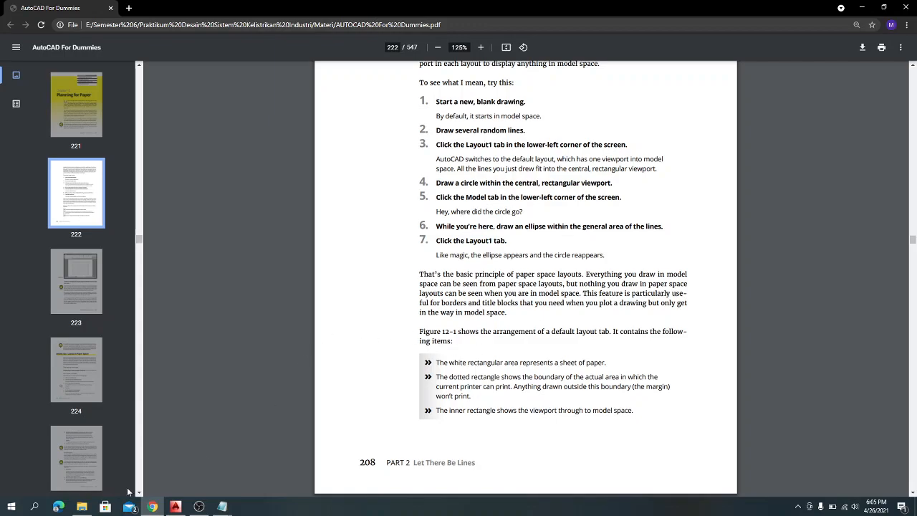
click(177, 506)
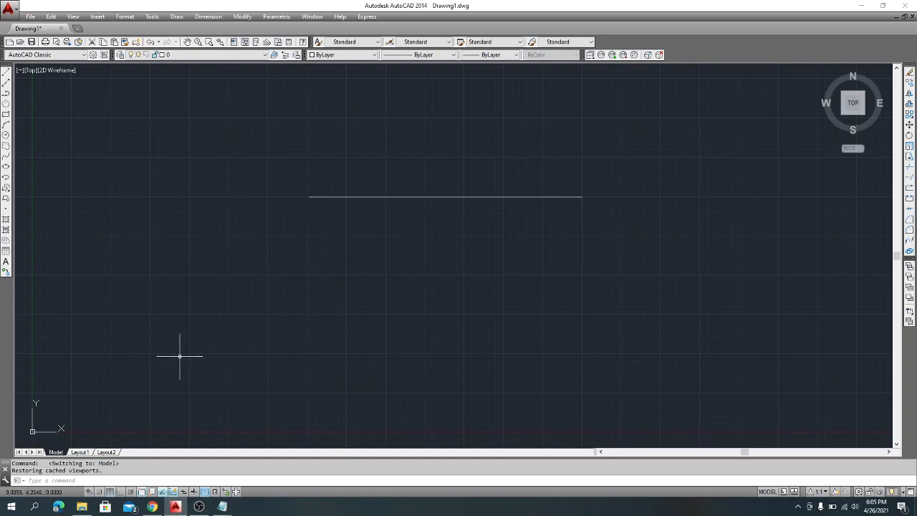
click(81, 452)
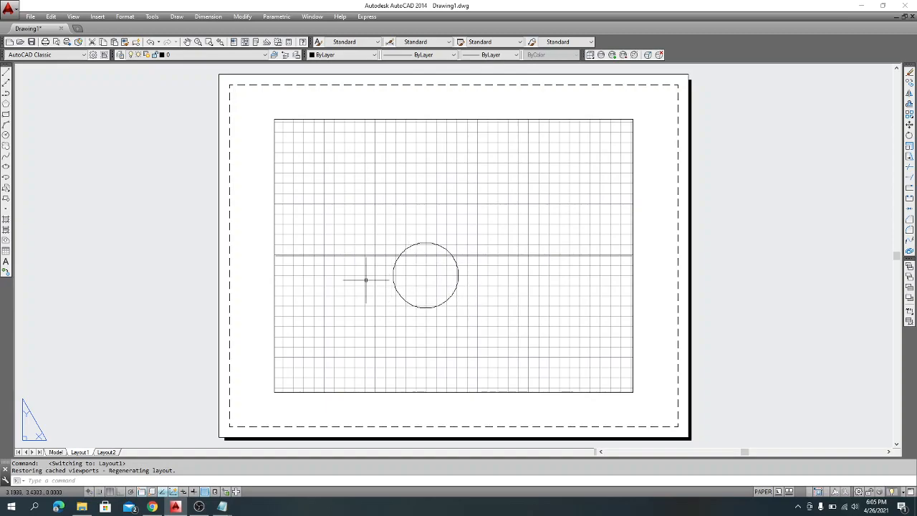
Return to model space and create a new blank drawing from the default acad template
click(57, 452)
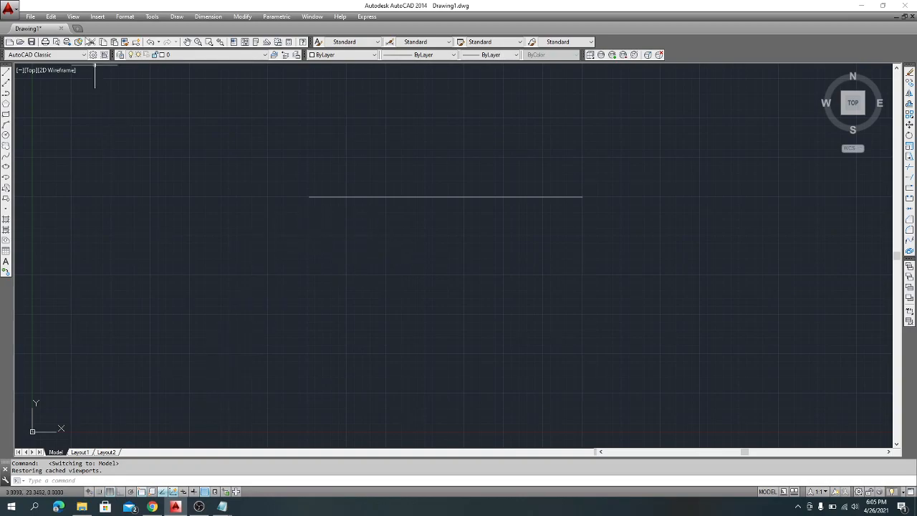
key(ctrl+n)
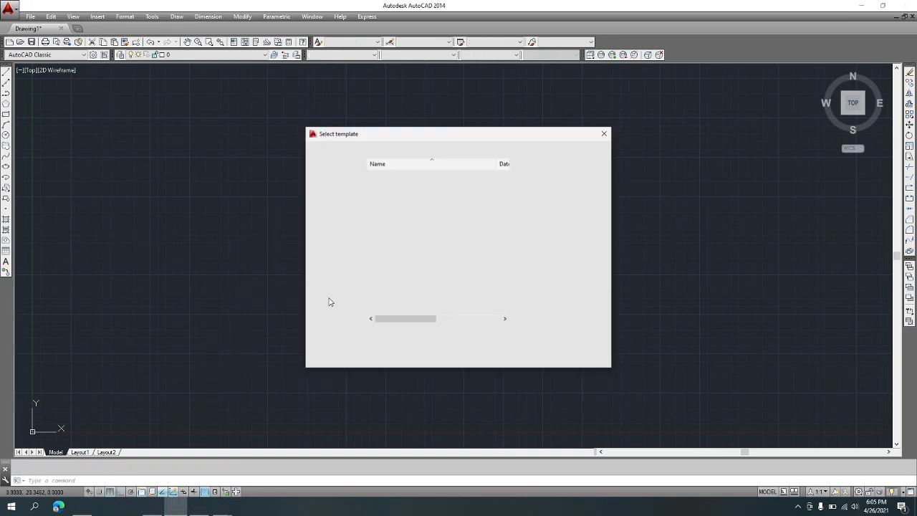
click(583, 343)
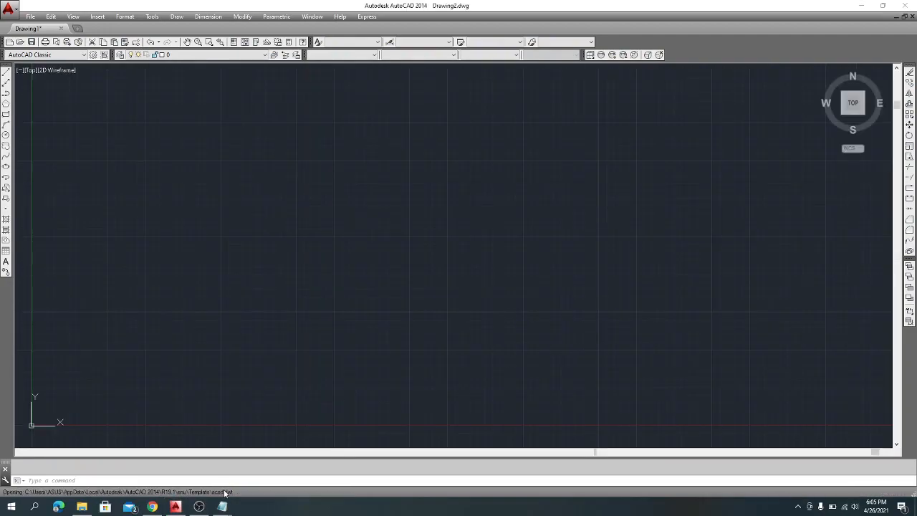
Switch to the PDF in Chrome and read the paper space layout section, covering the page setup steps and the introduction to viewports
click(152, 506)
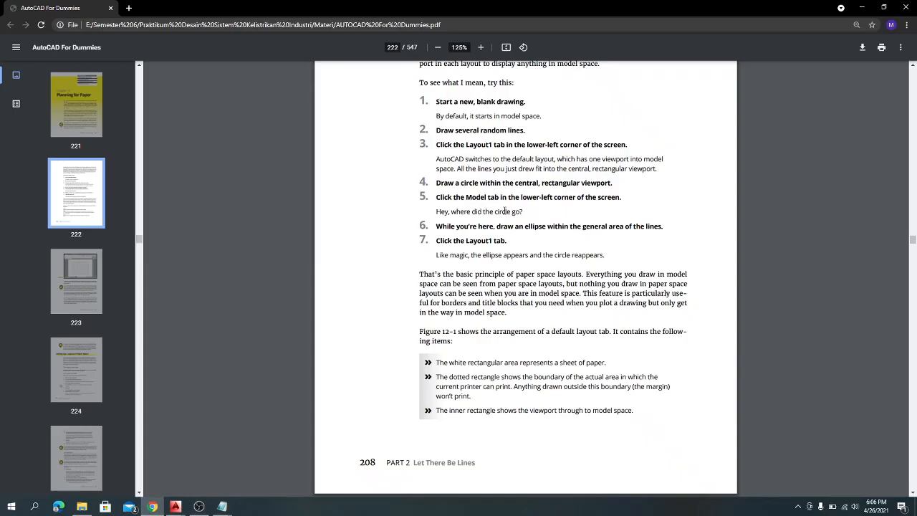
scroll(530, 248, down, 6)
scroll(533, 248, down, 5)
scroll(544, 247, down, 3)
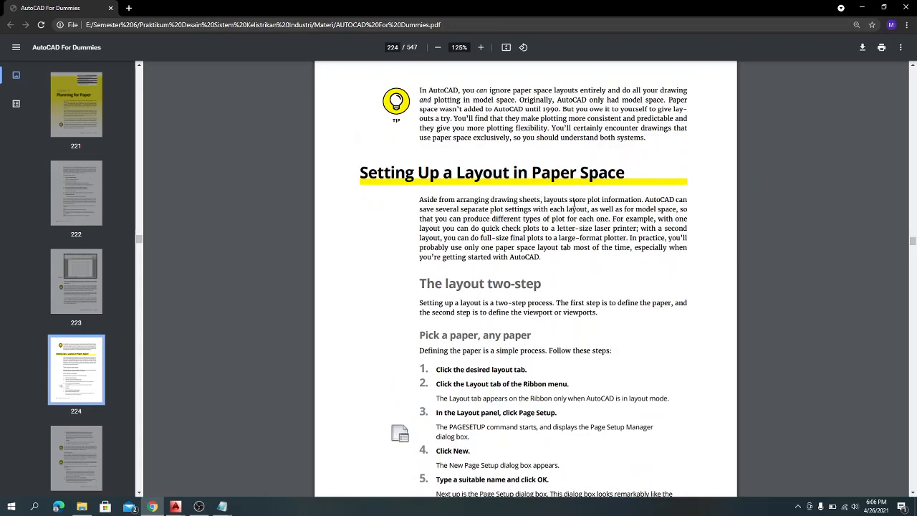
scroll(634, 241, down, 1)
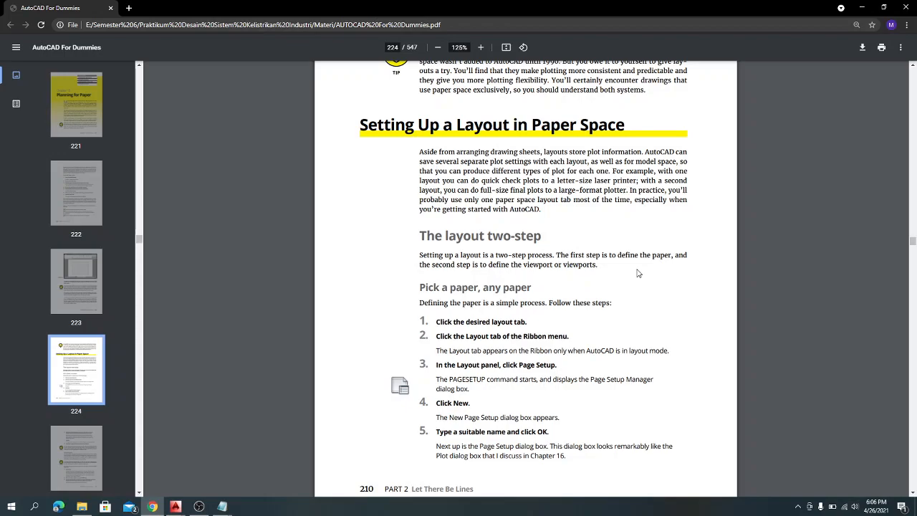
scroll(637, 273, down, 1)
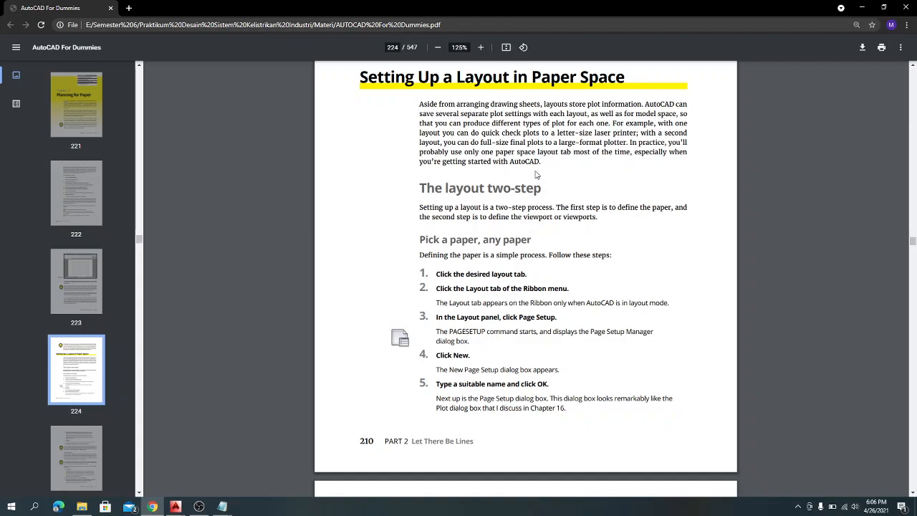
scroll(579, 233, down, 1)
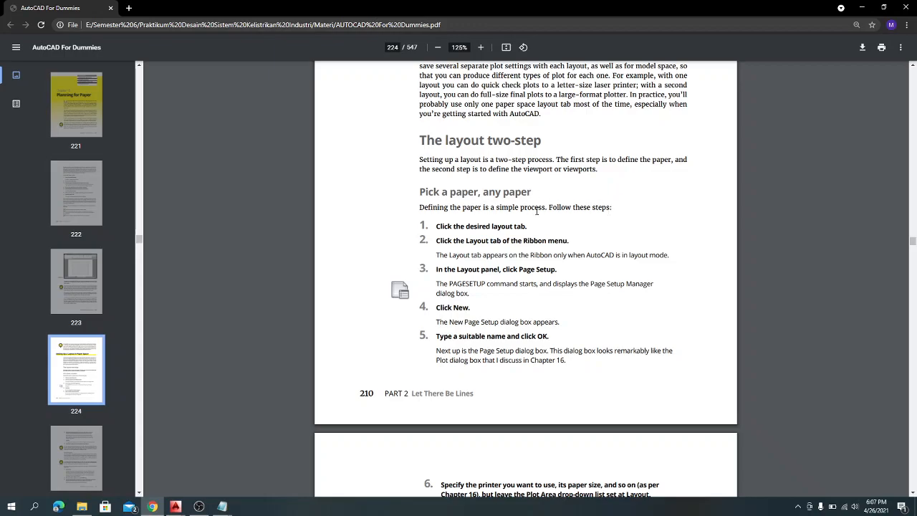
scroll(600, 216, down, 1)
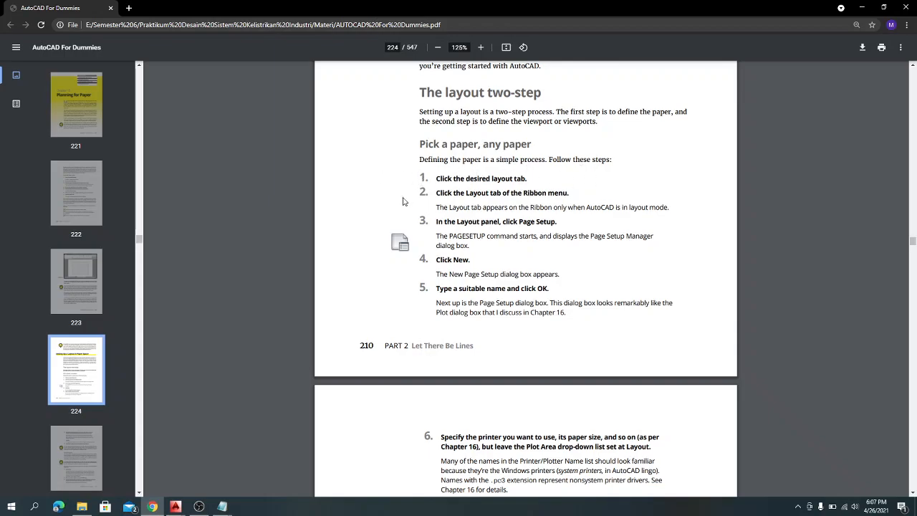
scroll(609, 230, down, 1)
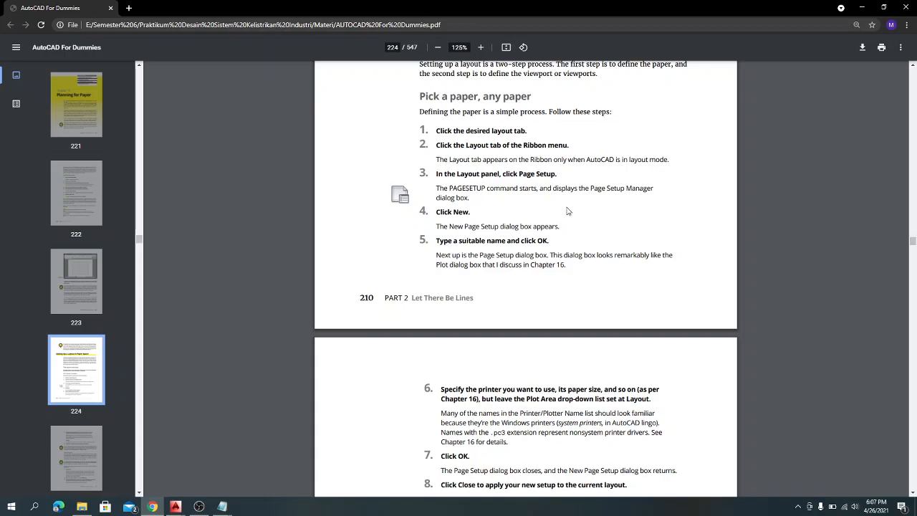
scroll(567, 209, down, 1)
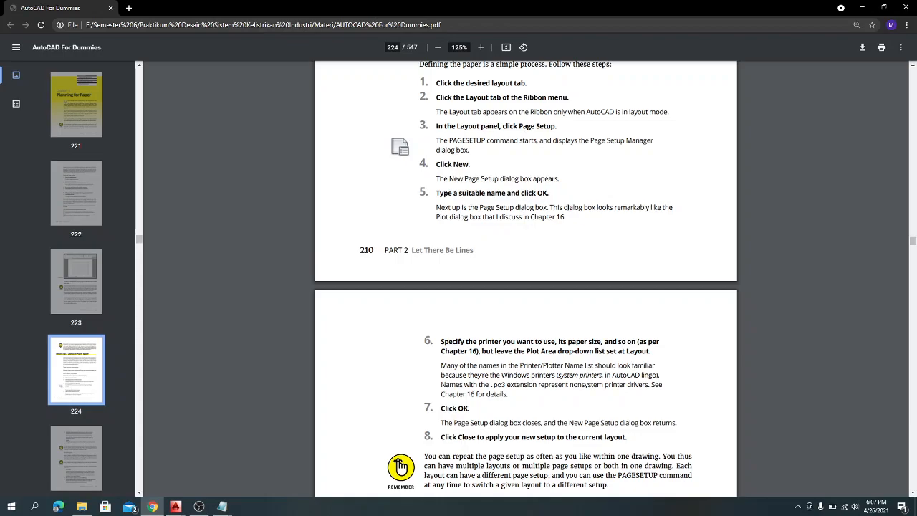
scroll(516, 255, down, 2)
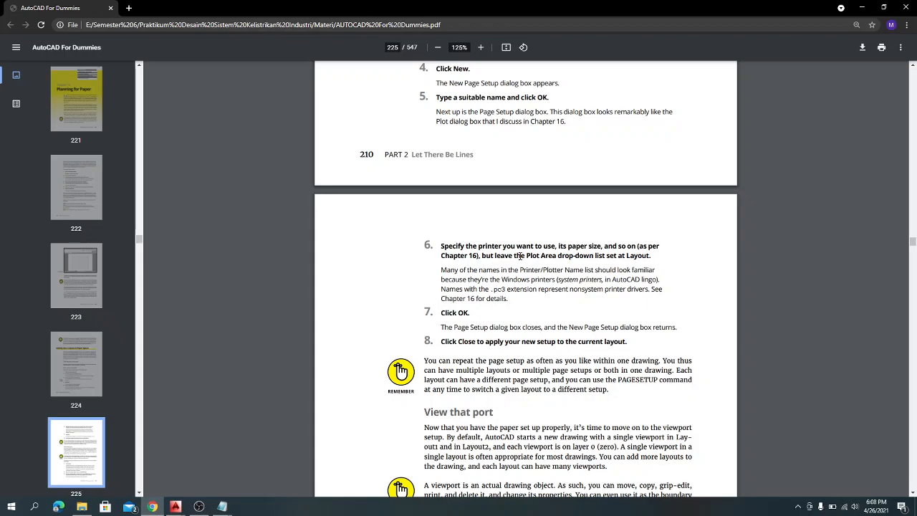
scroll(543, 283, down, 1)
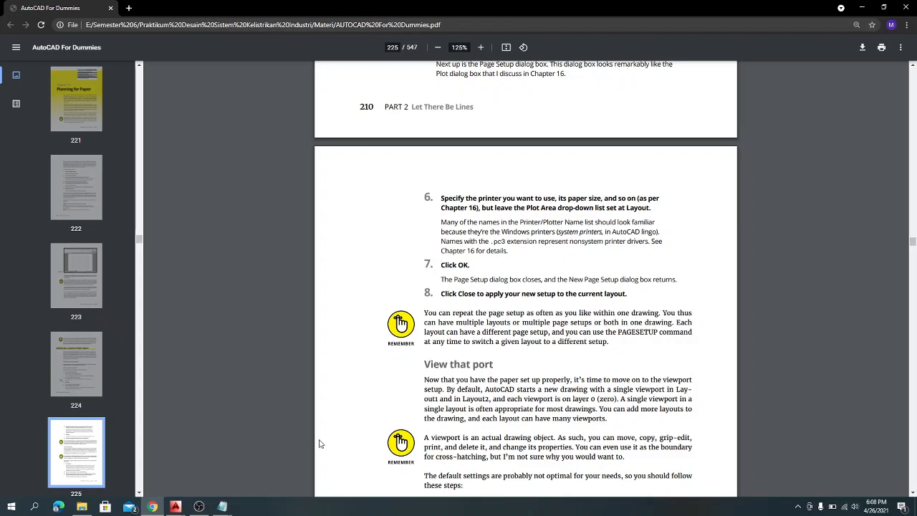
Switch to Drawing1 in AutoCAD and open the Page Setup Manager for Layout1
mouse_move(182, 506)
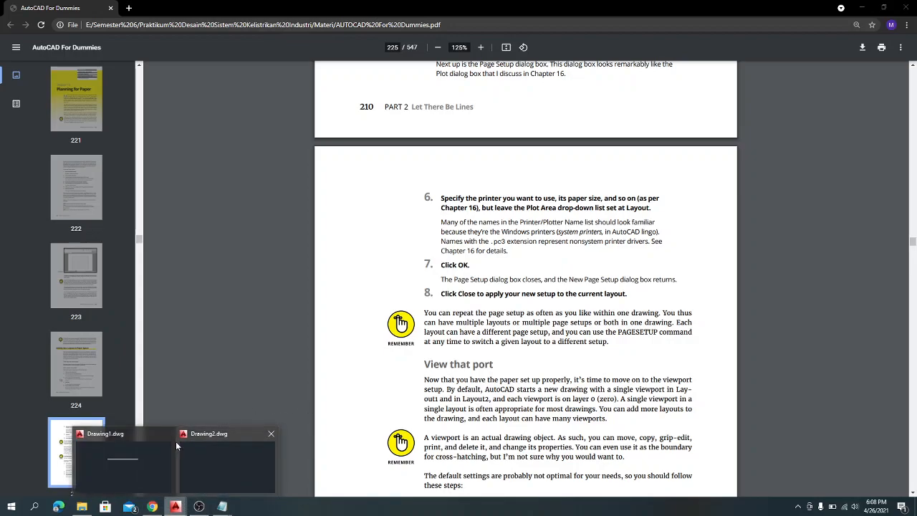
click(147, 452)
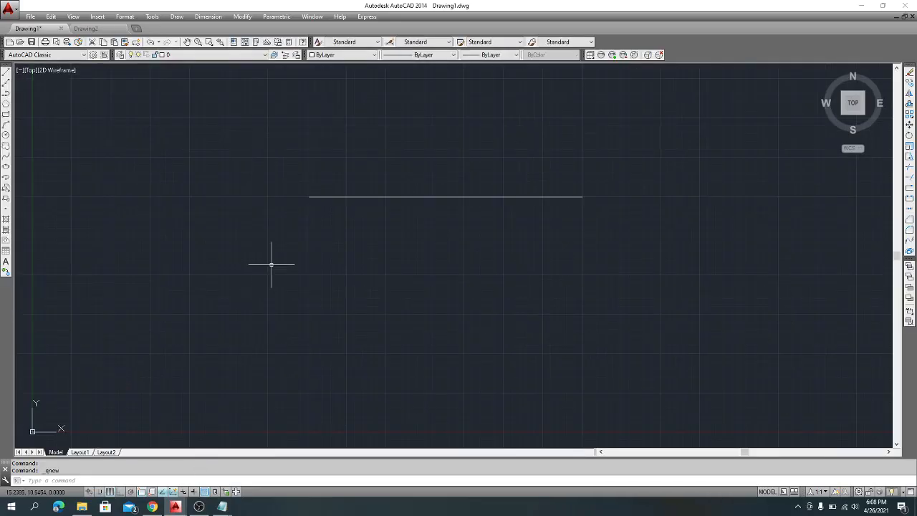
click(80, 452)
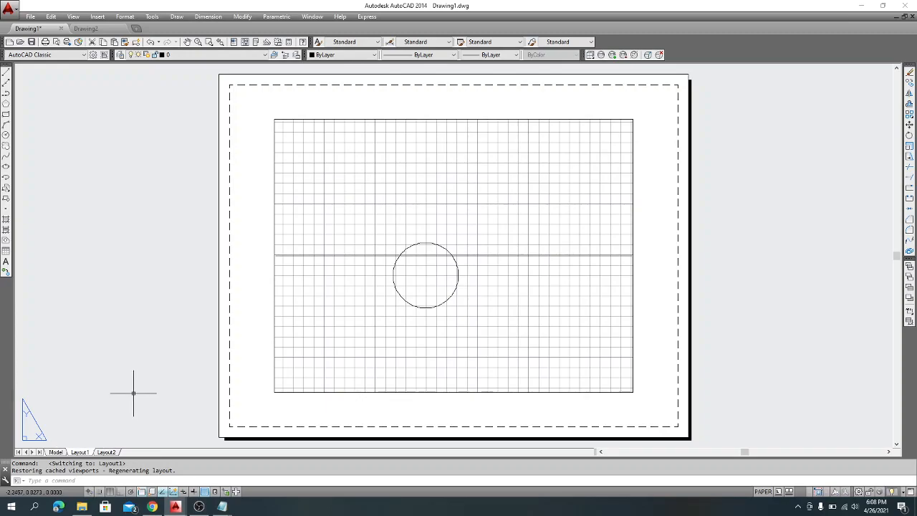
right_click(83, 452)
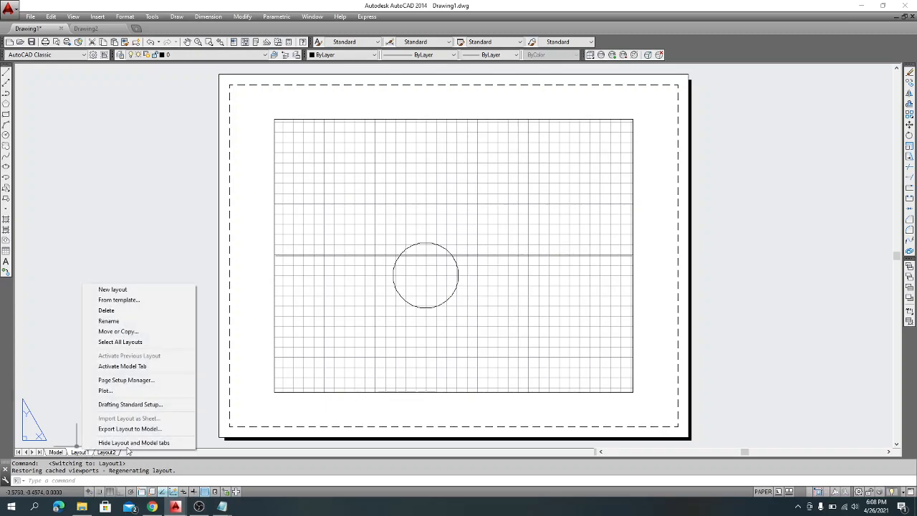
click(156, 380)
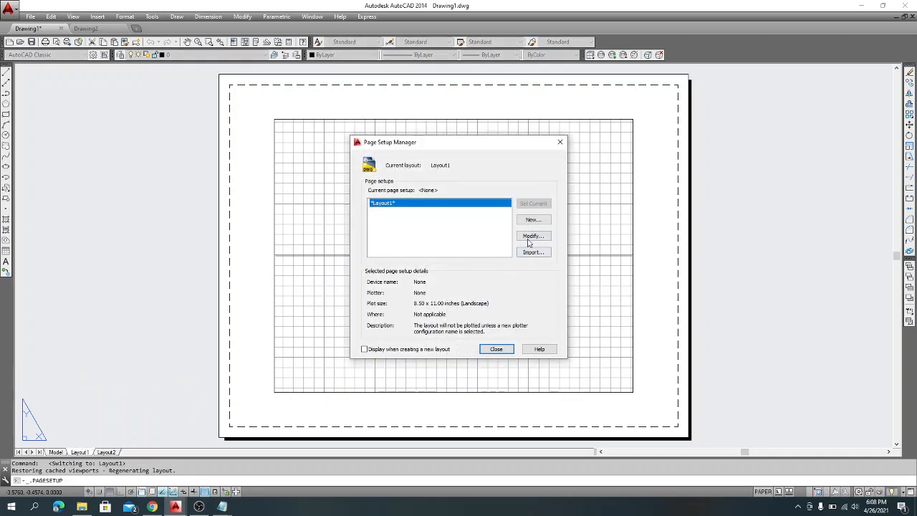
Create a new page setup named Contoh, based on Layout1
click(527, 219)
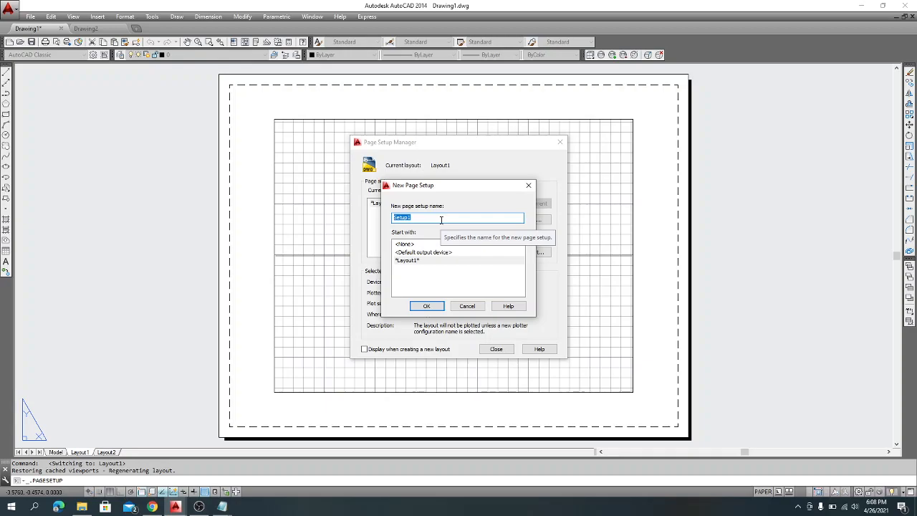
text(Conto)
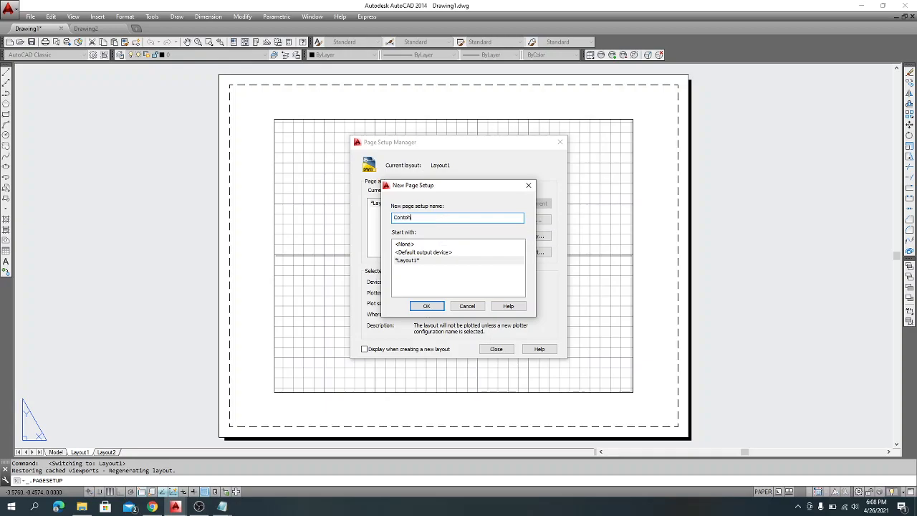
text(h)
click(429, 304)
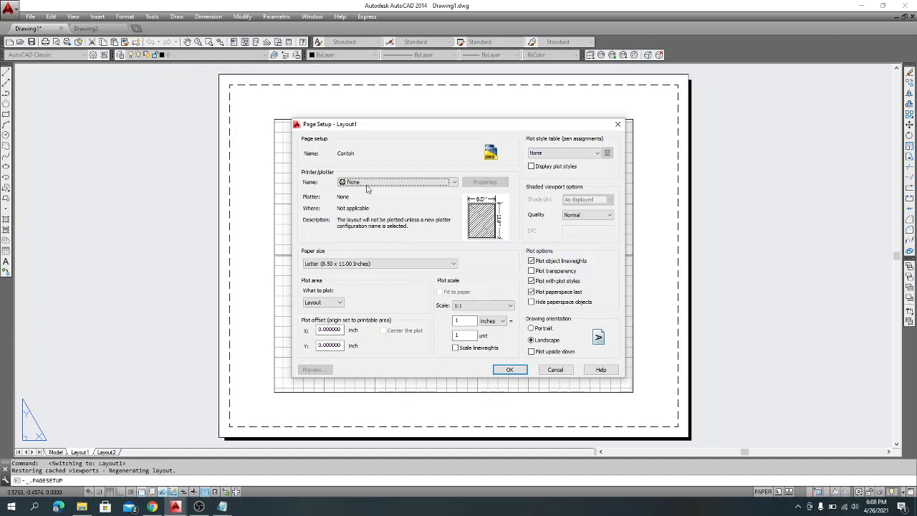
Assign Nitro PDF Creator (Pro 12) as the printer for the Contoh page setup
click(401, 182)
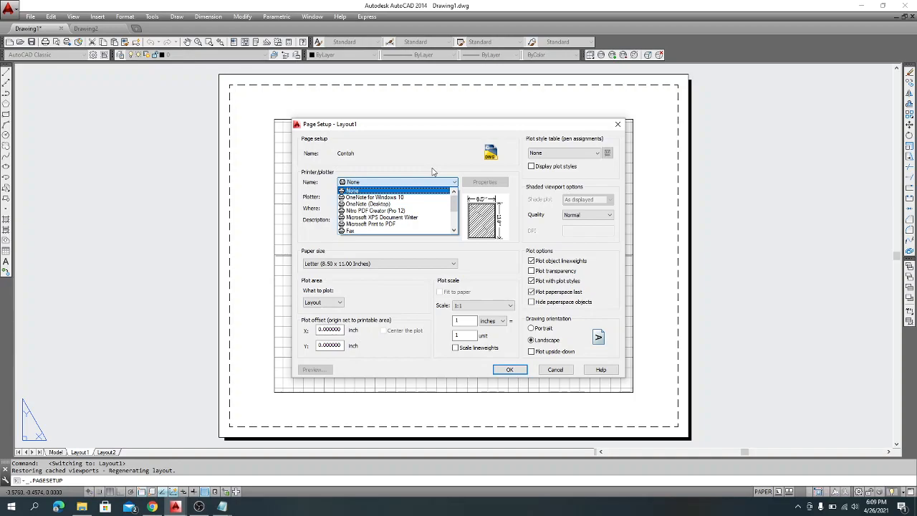
click(430, 181)
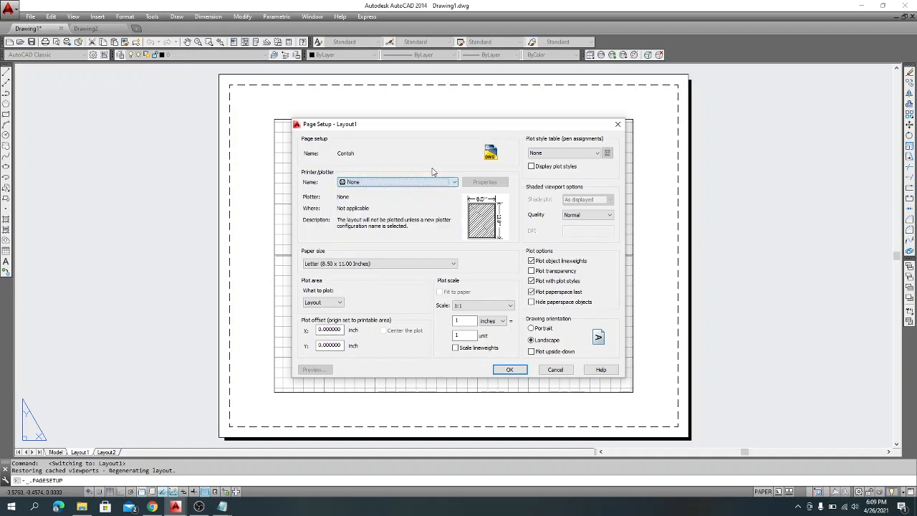
click(428, 182)
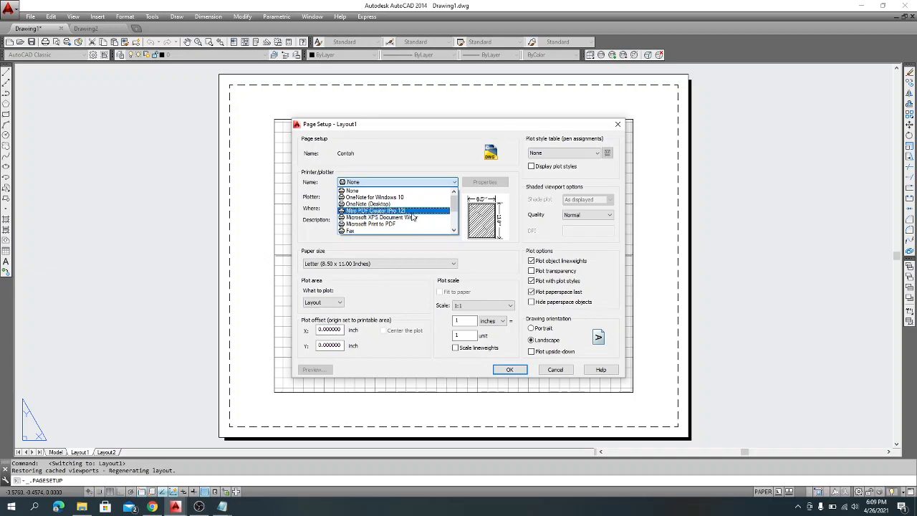
click(409, 211)
Set the paper size of the Contoh page setup to A4
click(385, 265)
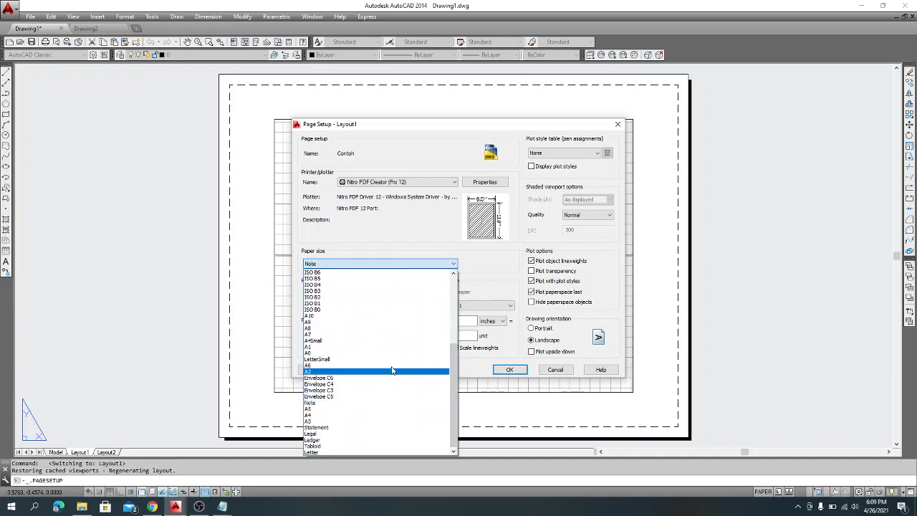
click(413, 421)
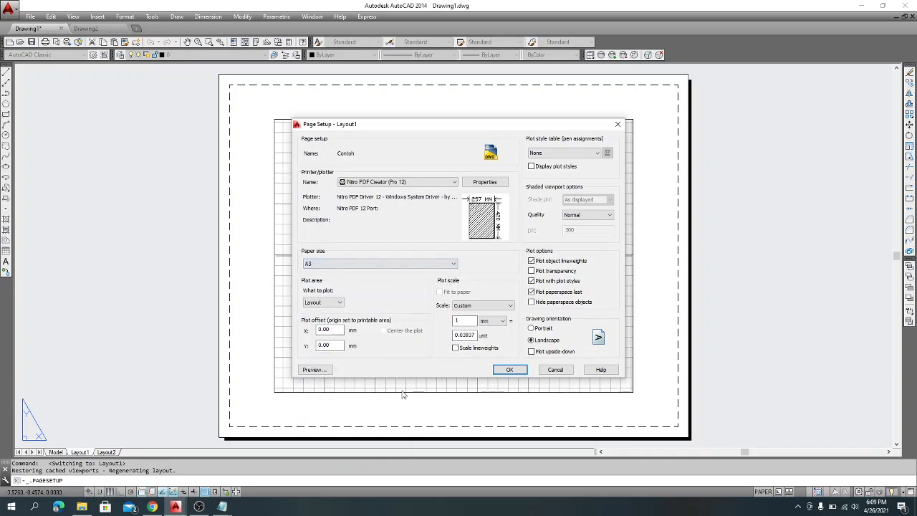
click(401, 264)
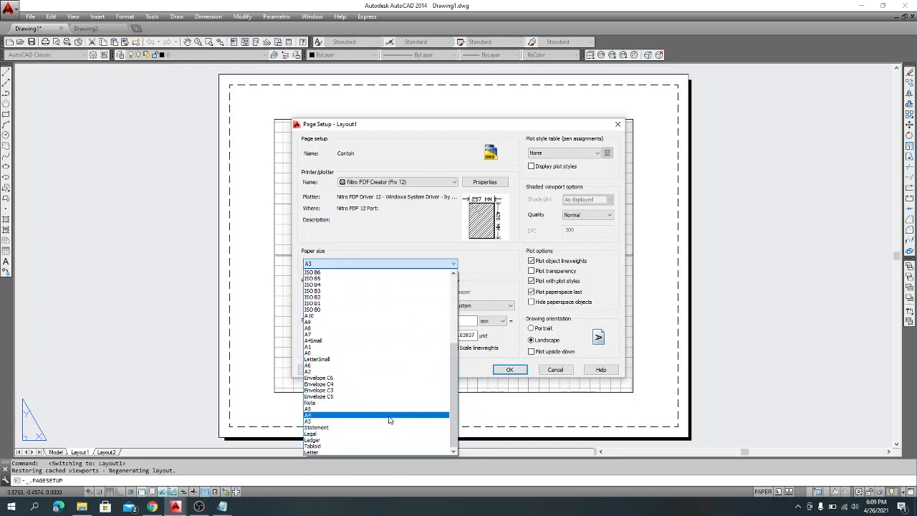
click(389, 420)
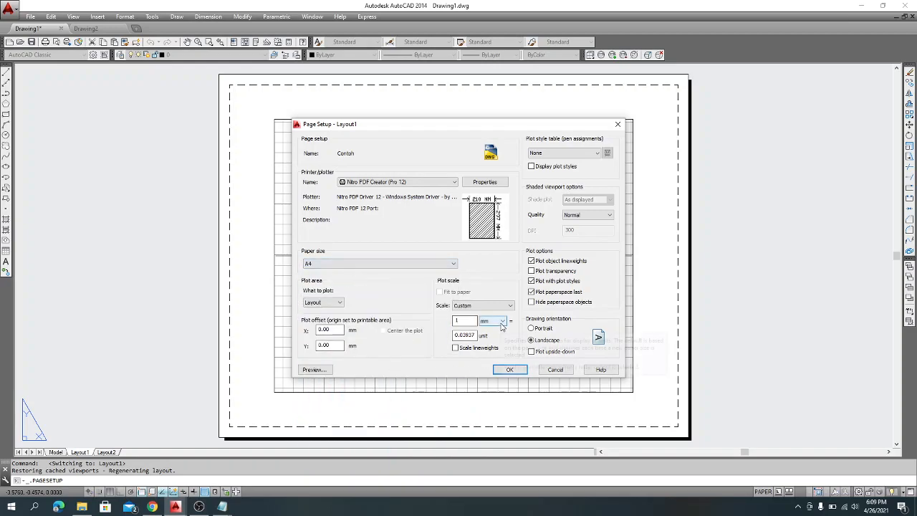
Set the drawing orientation to Portrait, then save the Contoh page setup and close the Page Setup Manager
click(465, 321)
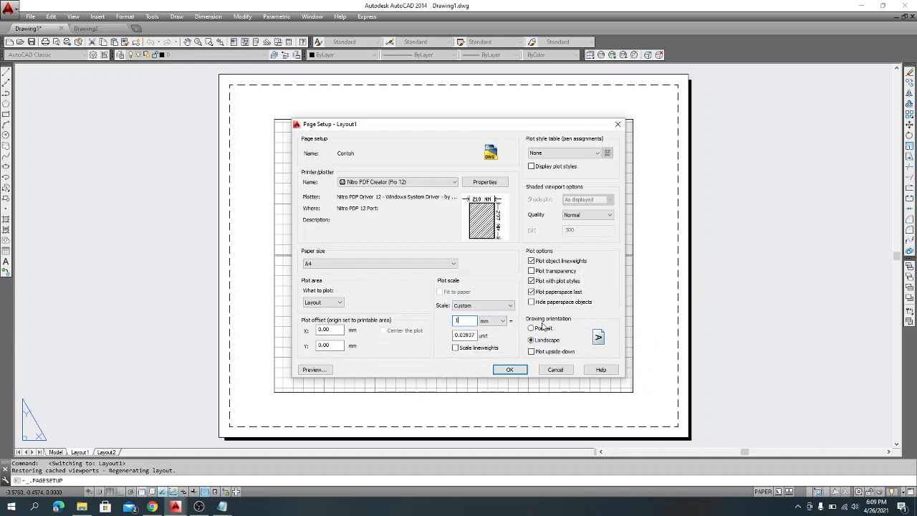
click(542, 330)
click(339, 266)
click(412, 241)
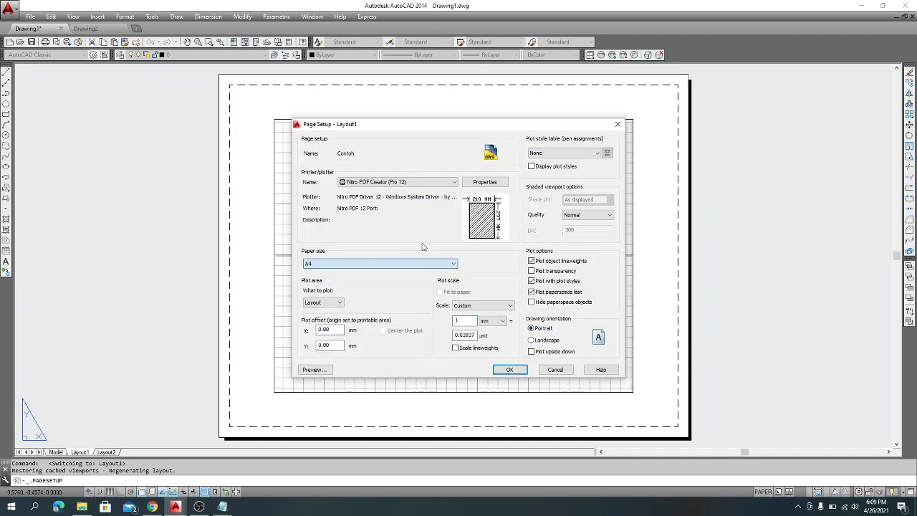
click(556, 370)
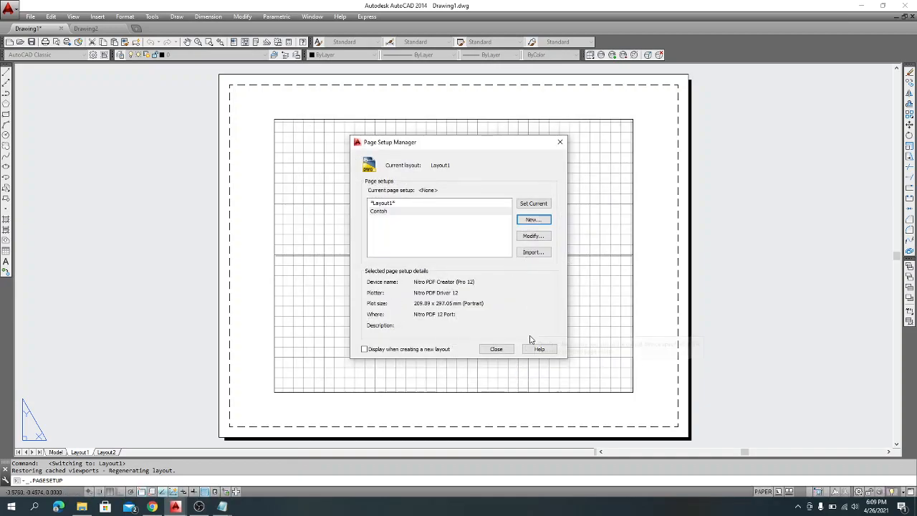
click(496, 349)
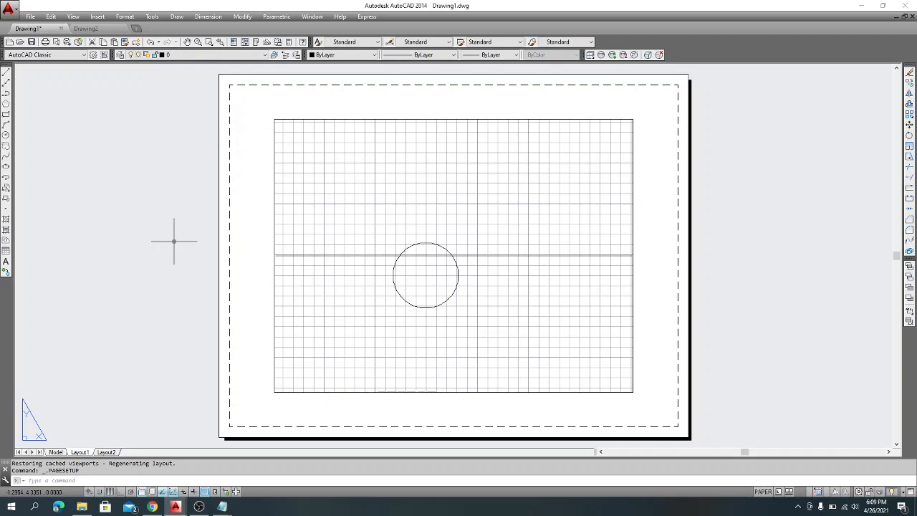
Switch to the PDF in Chrome and read the View that port section, covering the viewport layer, scale and locking steps
click(153, 506)
scroll(514, 333, down, 2)
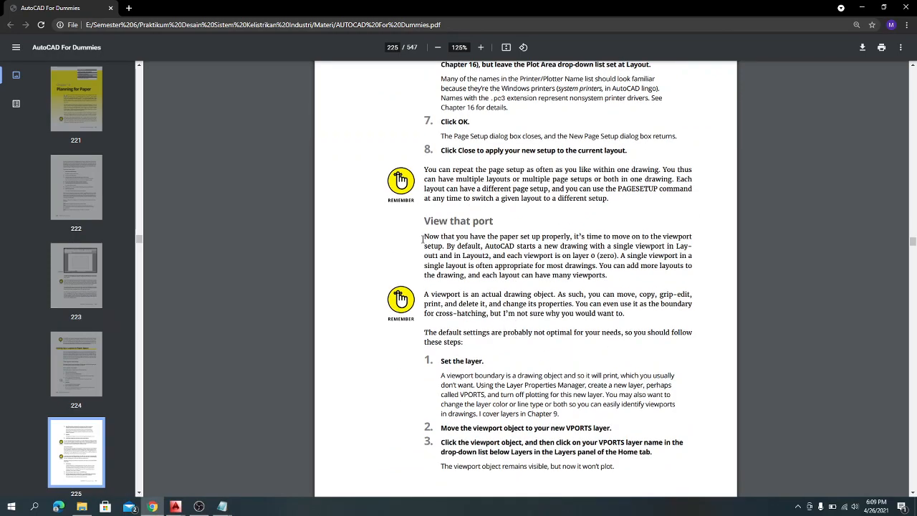
scroll(507, 237, down, 1)
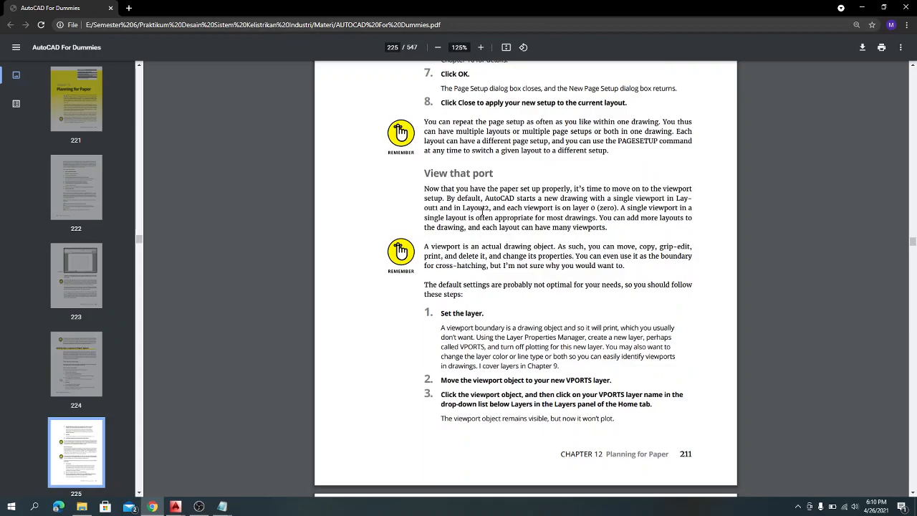
scroll(536, 258, down, 1)
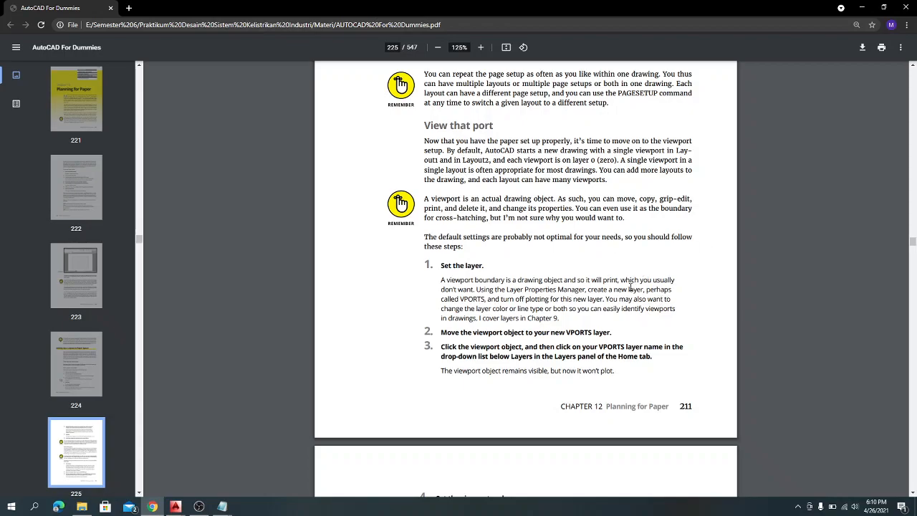
scroll(612, 286, down, 1)
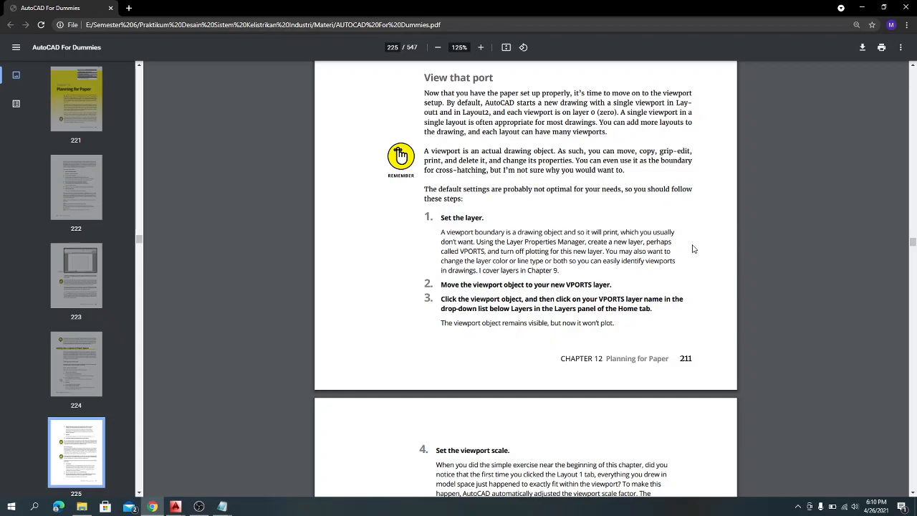
scroll(517, 222, down, 1)
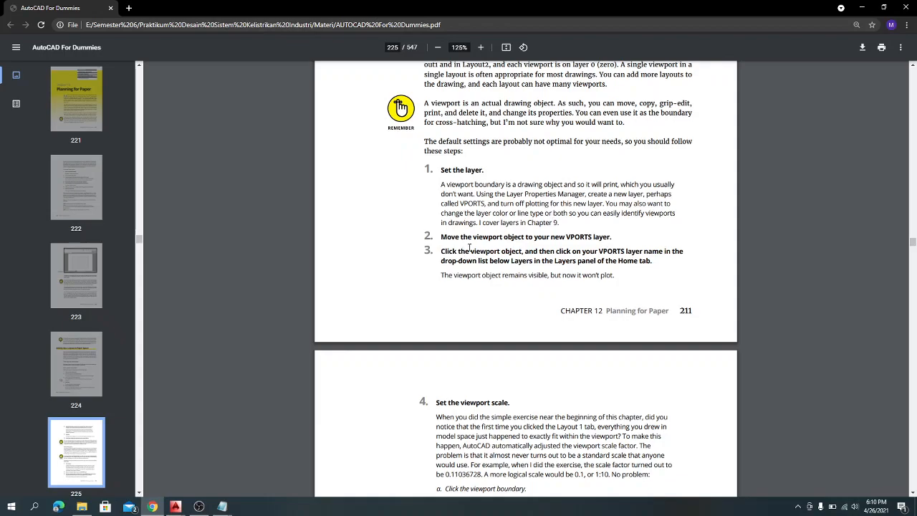
scroll(464, 247, down, 1)
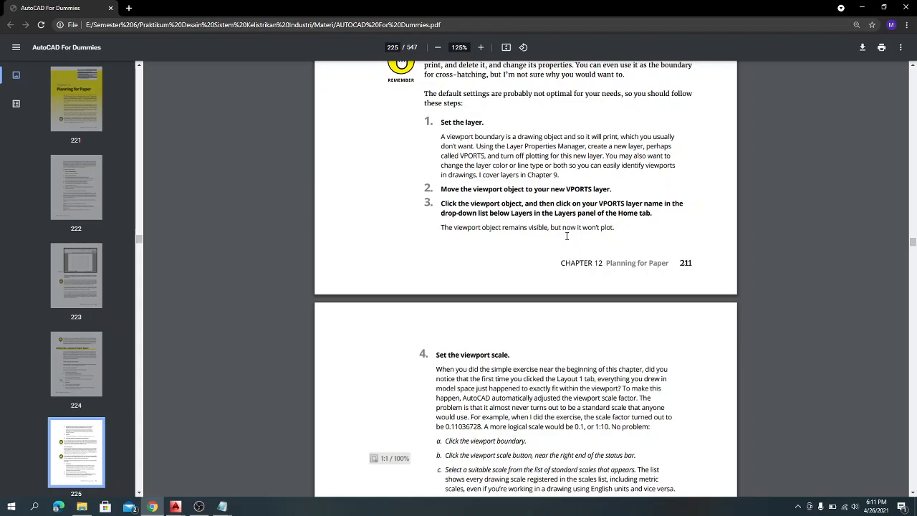
scroll(567, 236, down, 2)
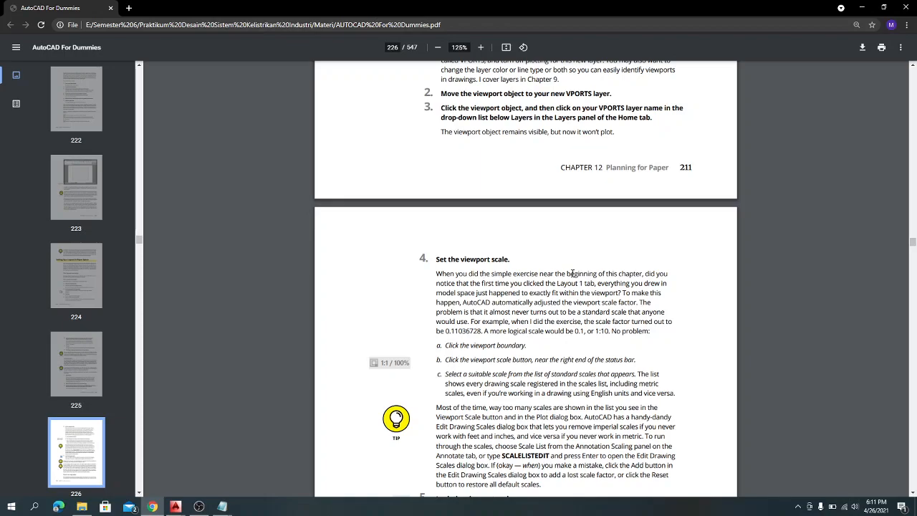
scroll(572, 273, down, 1)
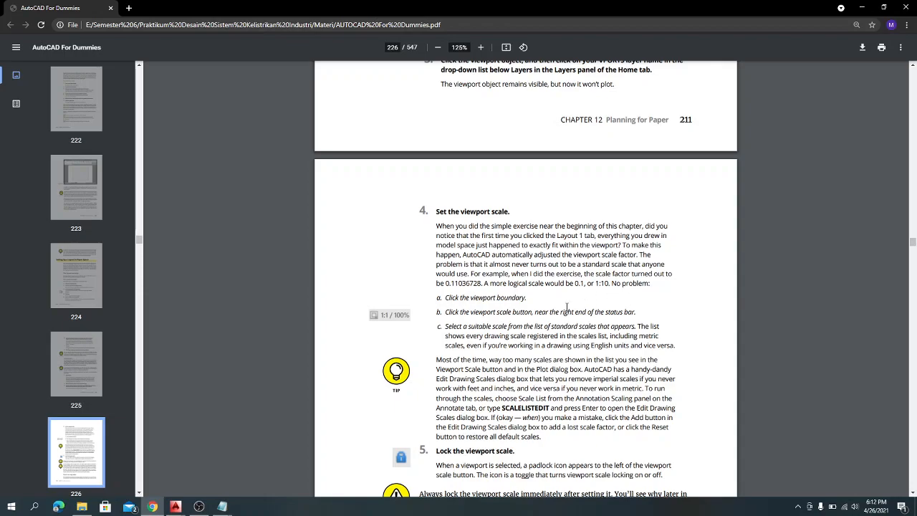
scroll(612, 304, down, 1)
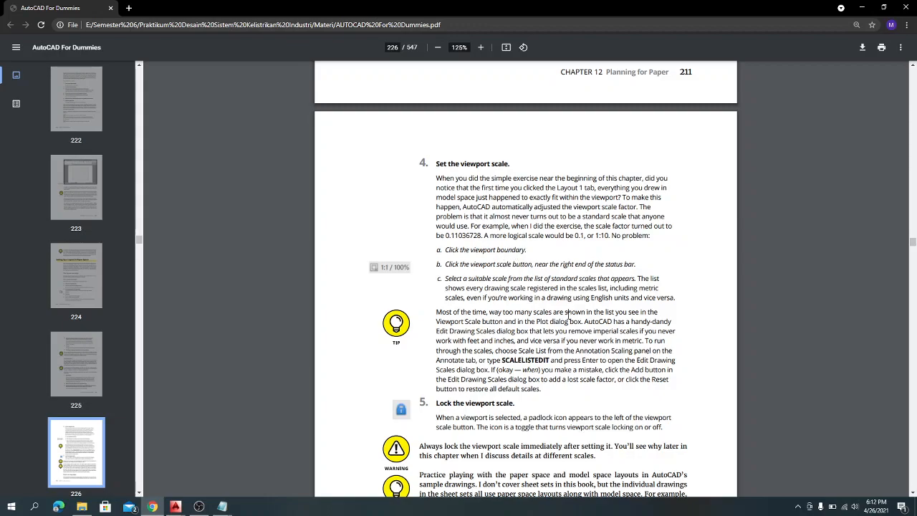
scroll(550, 312, down, 3)
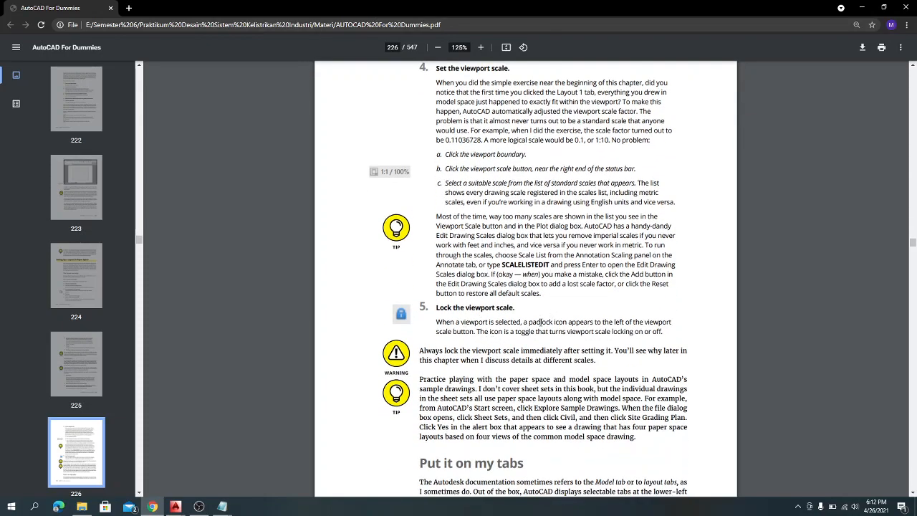
scroll(542, 321, down, 1)
scroll(563, 315, down, 1)
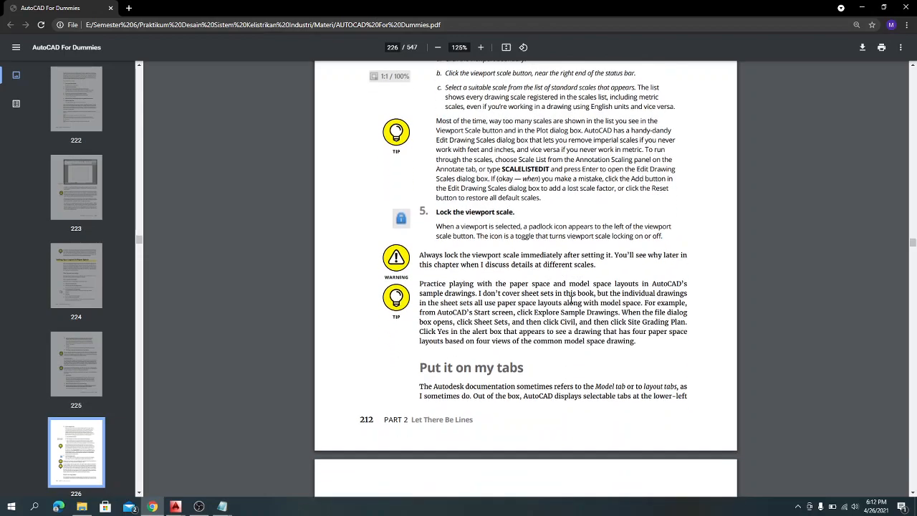
Switch to Drawing2 in AutoCAD and draw a freehand-sized circle near the middle of model space
mouse_move(175, 507)
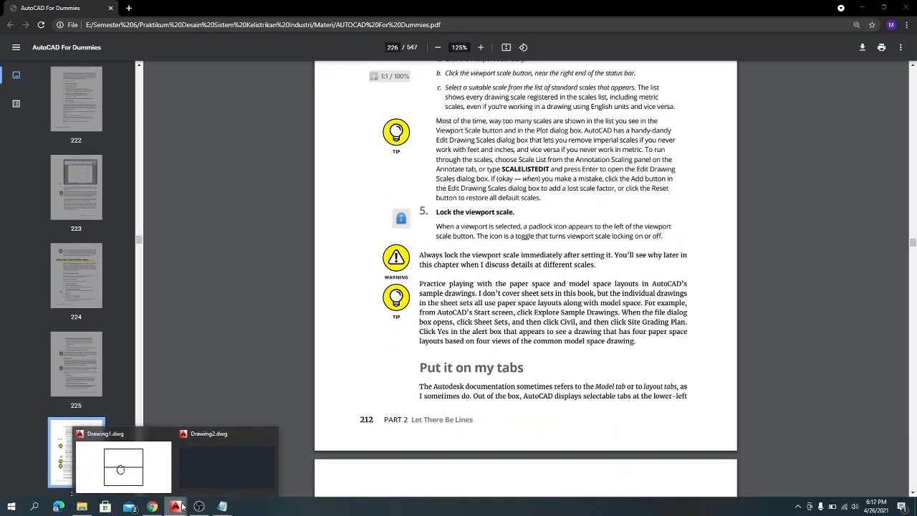
click(194, 473)
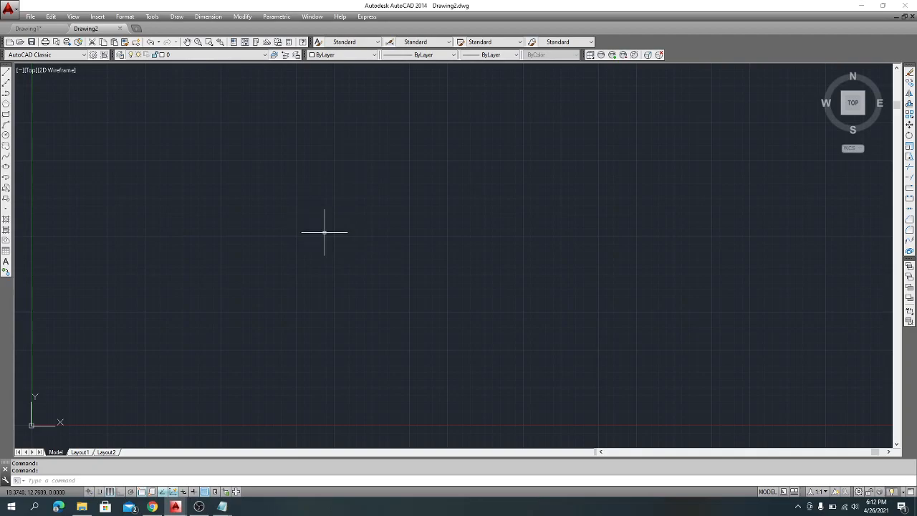
text(cir)
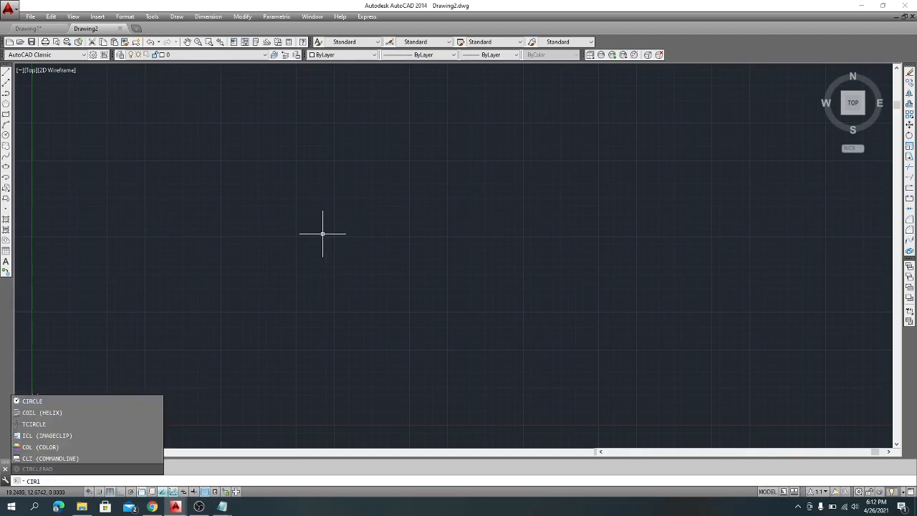
text(c)
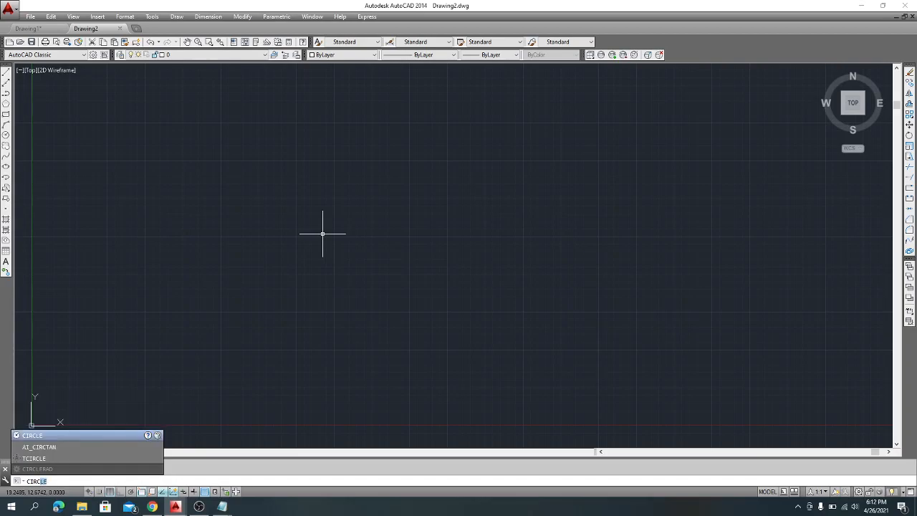
key(Return)
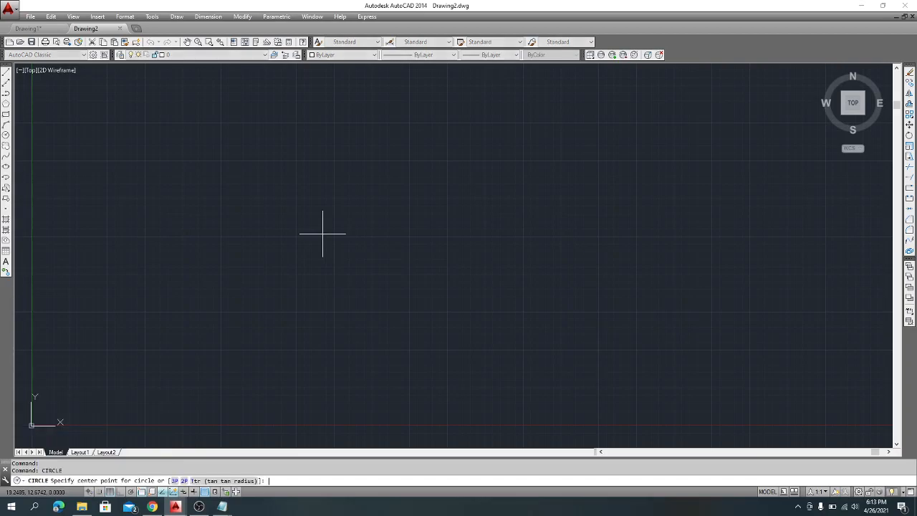
click(414, 230)
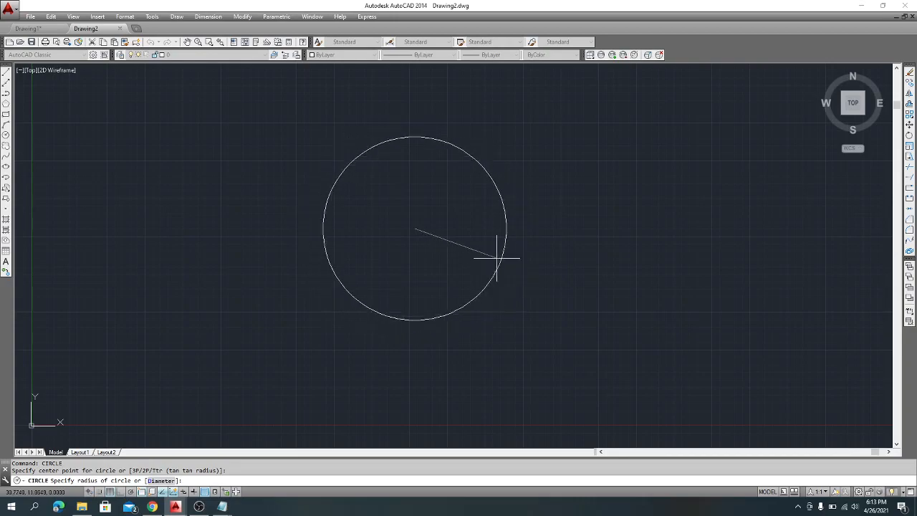
click(478, 244)
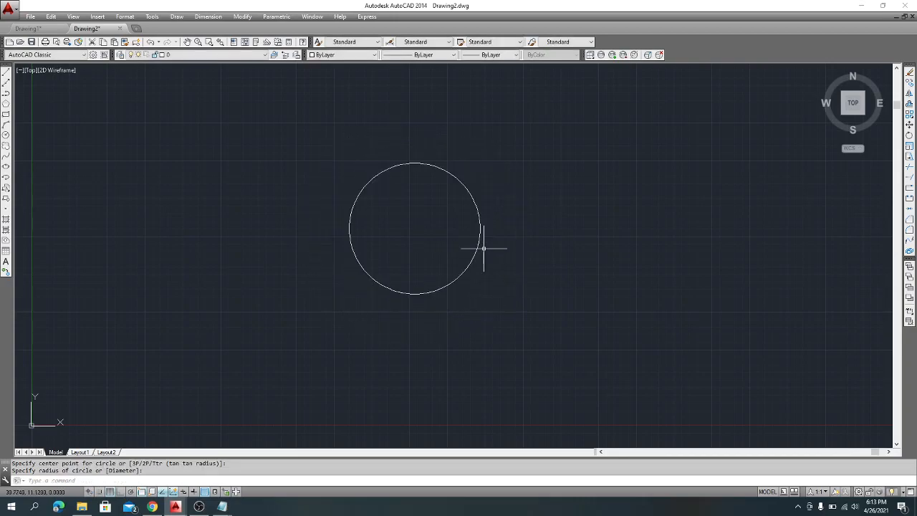
Open Layout1 of Drawing2 and delete its existing viewport
click(80, 451)
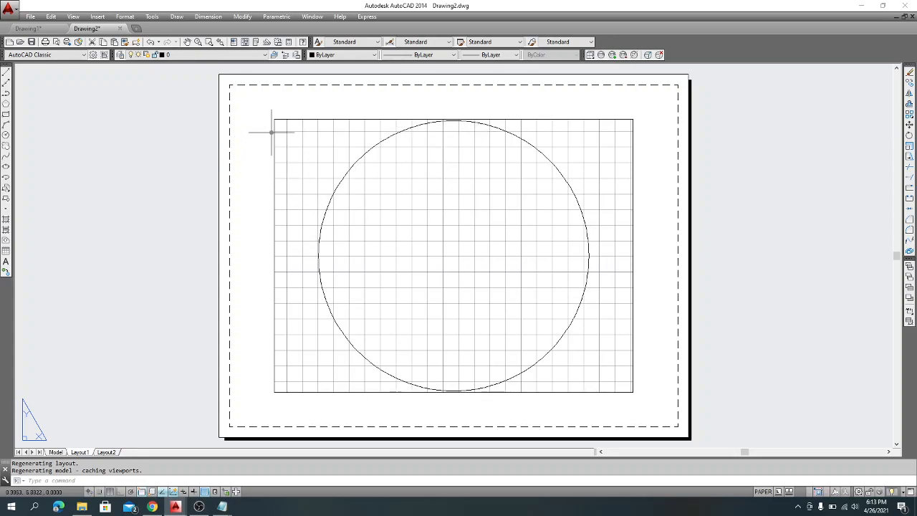
click(273, 119)
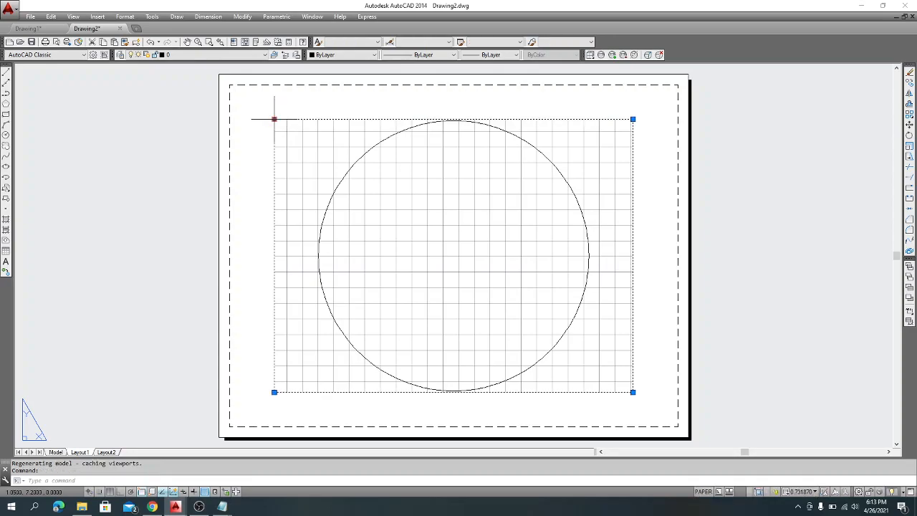
key(Delete)
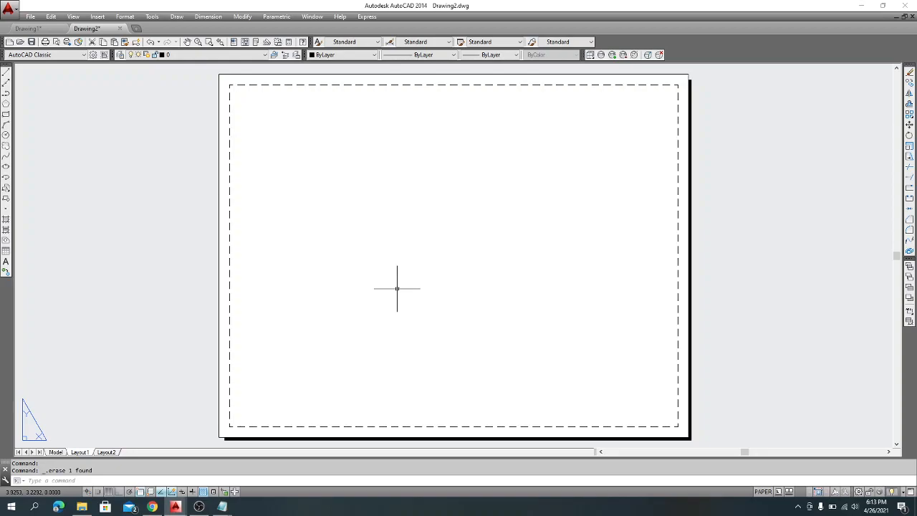
Create a new viewport on Layout1 with MVIEW, using the Fit option to fill the printable area
text(MVIEW)
key(Return)
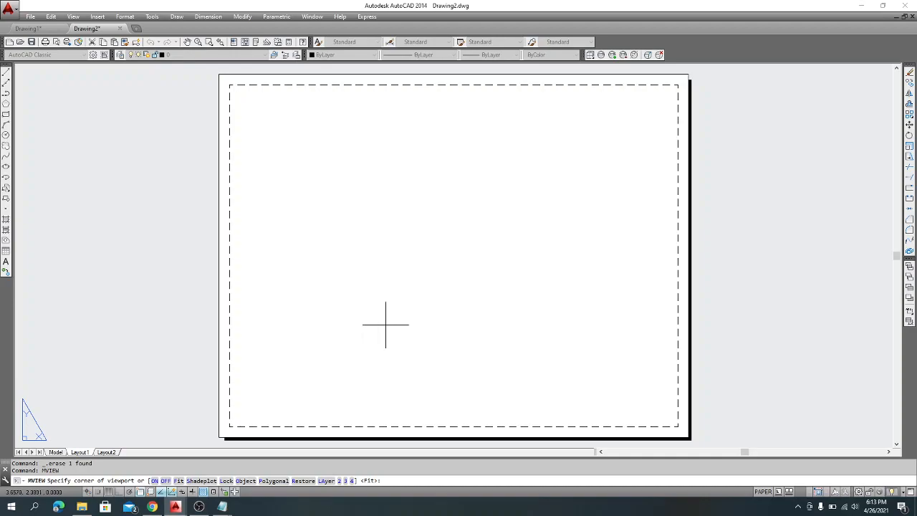
text(f)
key(Return)
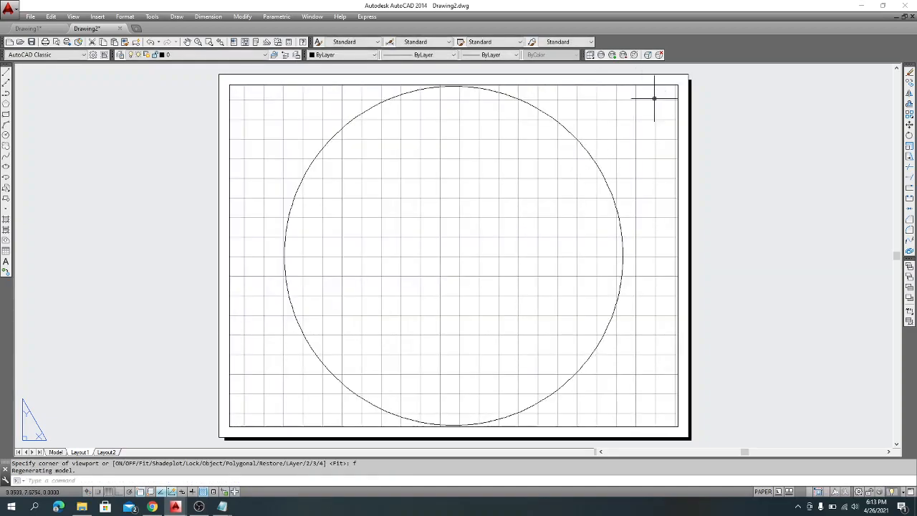
Shrink the viewport by stretching its lower-right corner inward so it covers only the upper-left part of the sheet
click(229, 85)
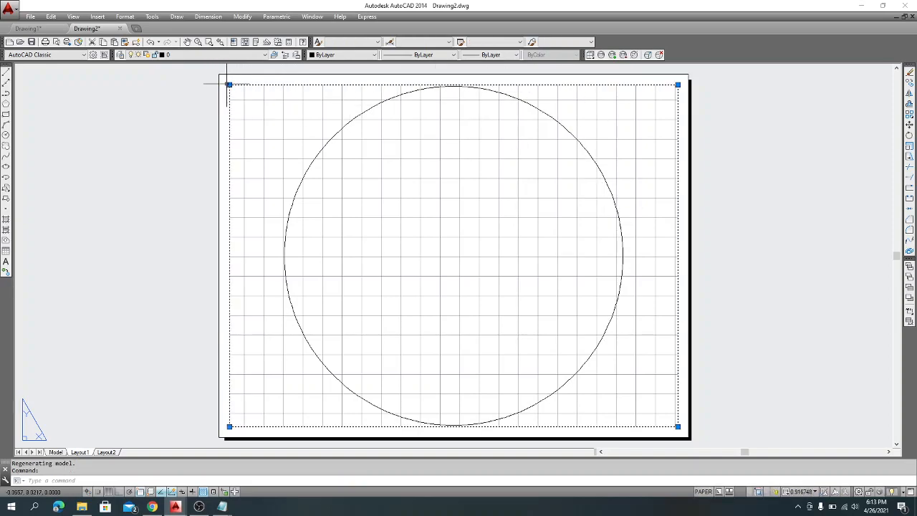
click(232, 84)
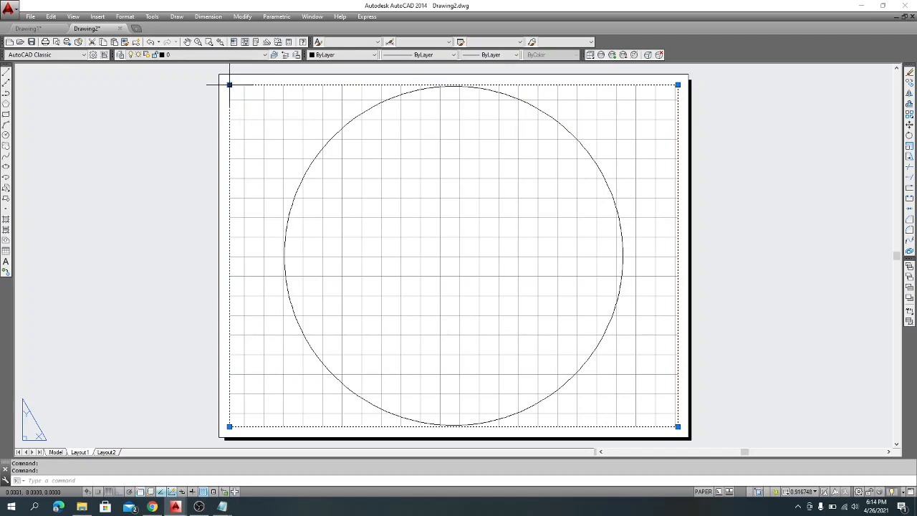
click(229, 83)
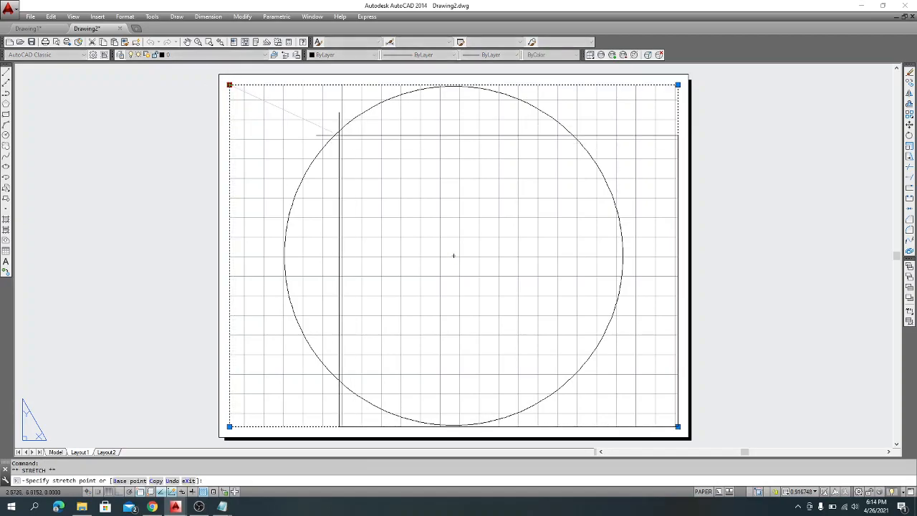
click(230, 85)
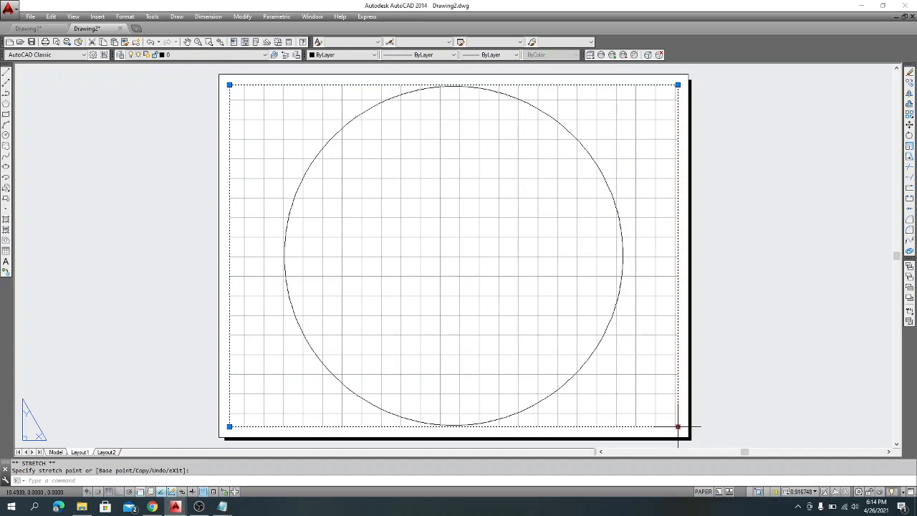
click(678, 426)
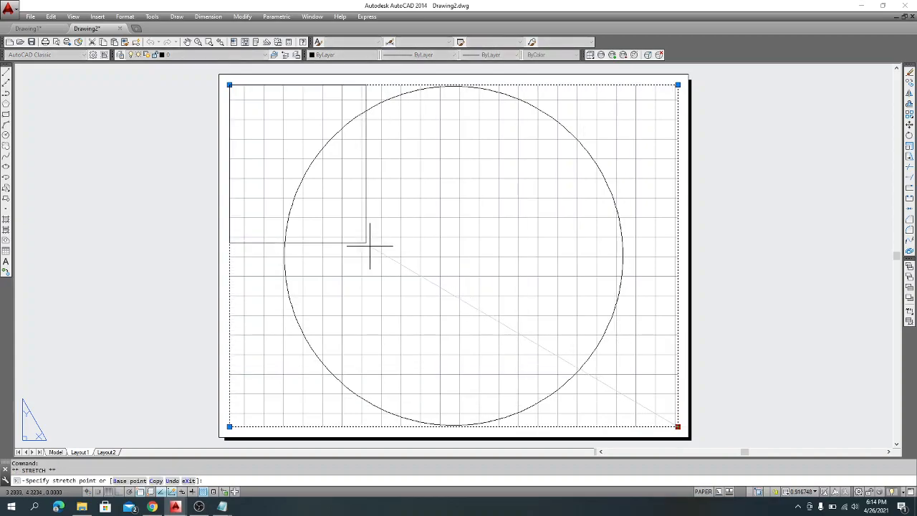
click(420, 276)
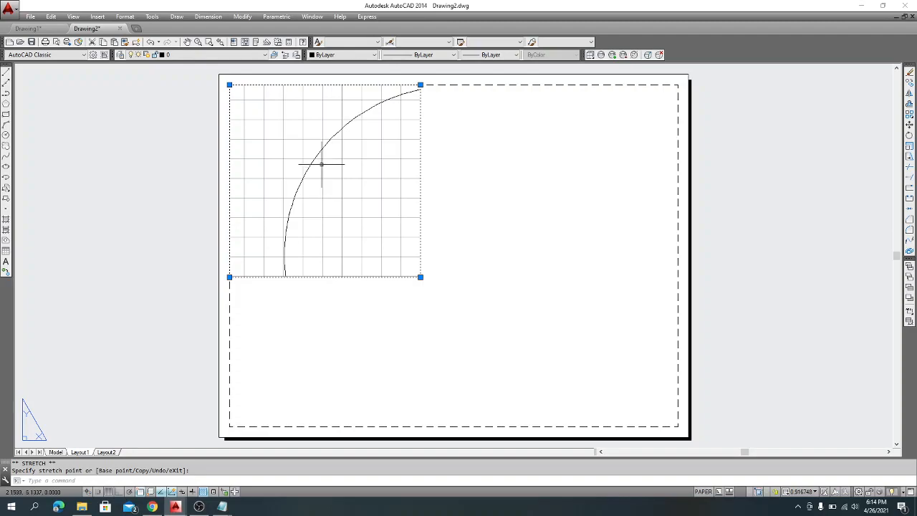
Activate the viewport, zoom out and pan until the whole circle fits inside it, and return to paper space
double_click(301, 152)
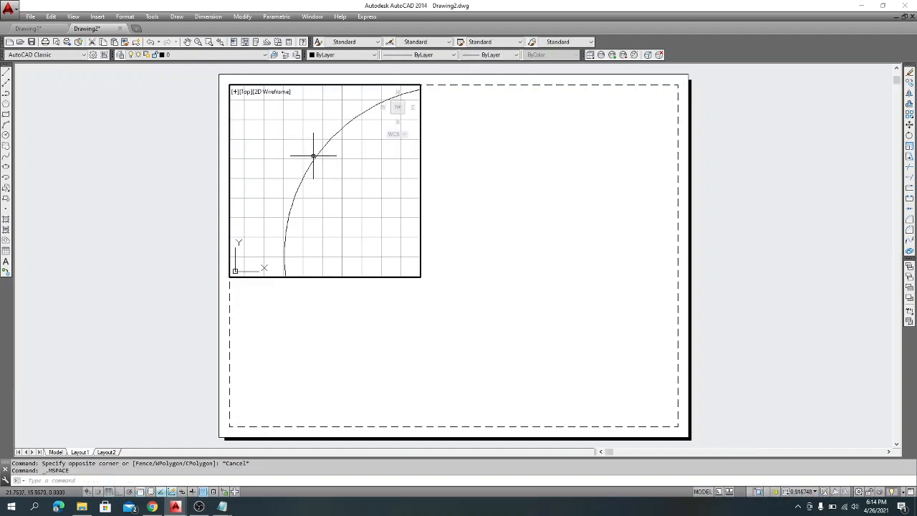
scroll(332, 165, down, 4)
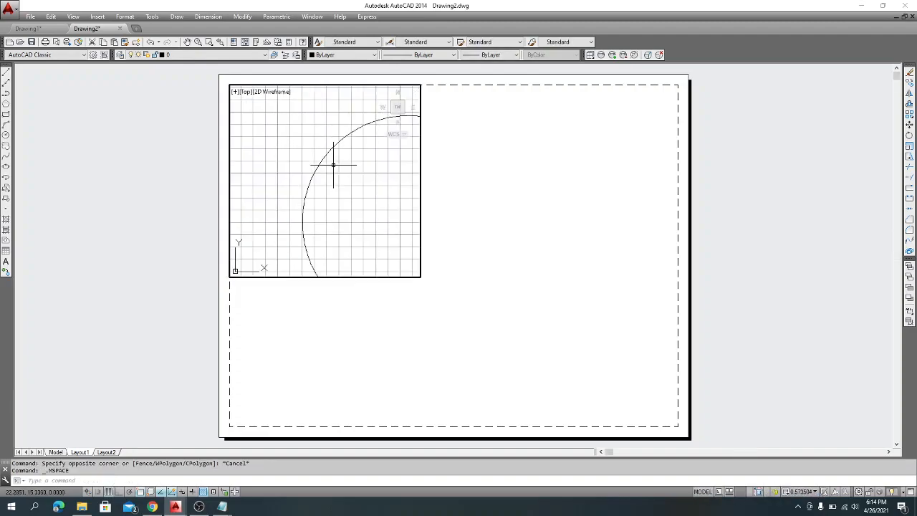
middle_drag(351, 178, 291, 154)
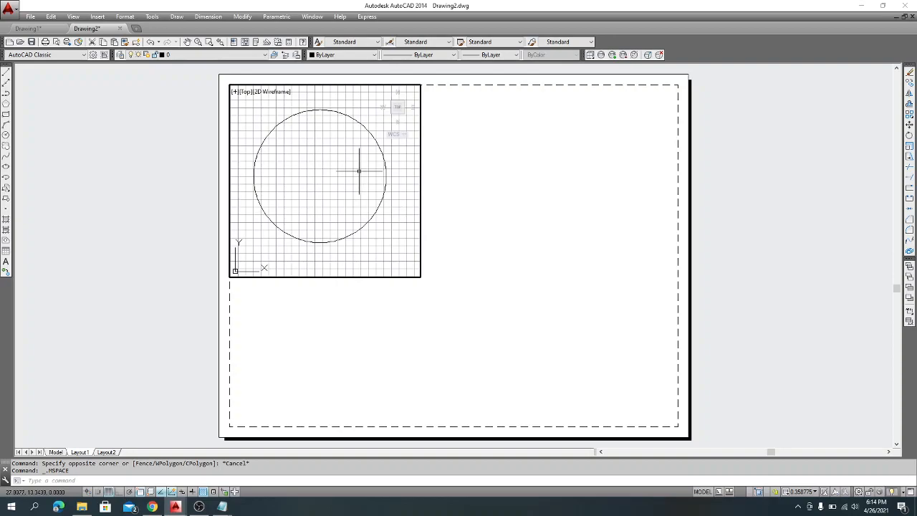
double_click(494, 197)
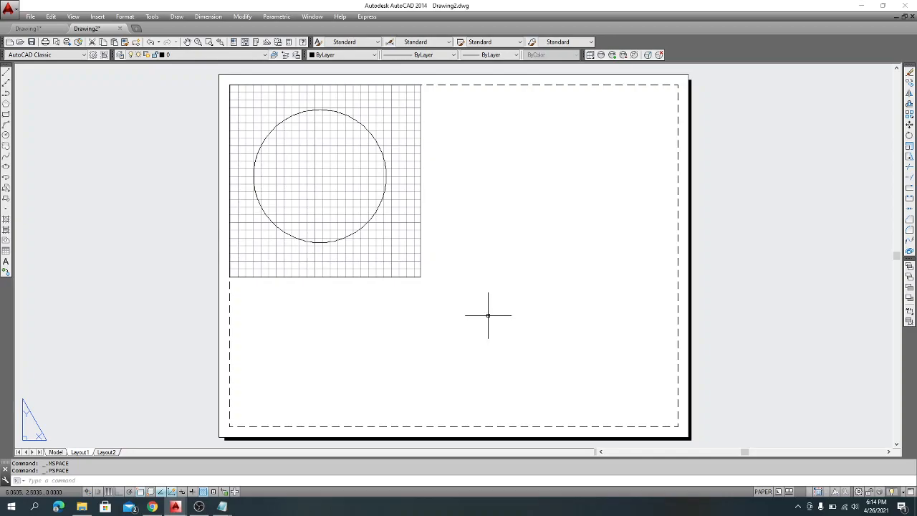
Draw a rectangle on the layout just below the viewport, about as wide as it and reaching the lower margin
text(ctangle)
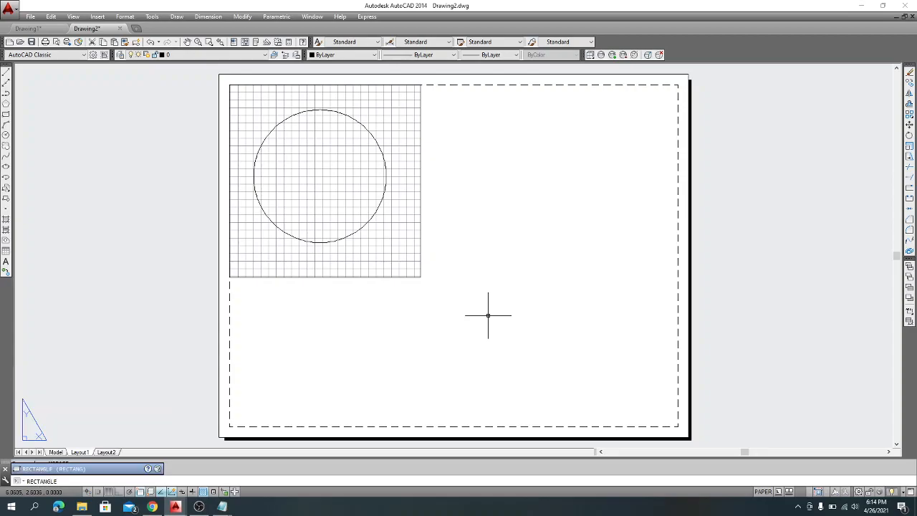
key(Return)
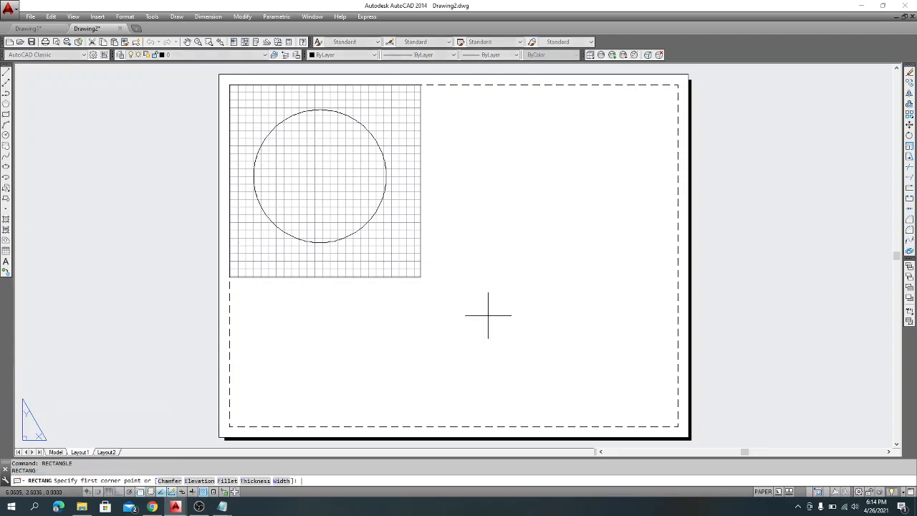
click(229, 286)
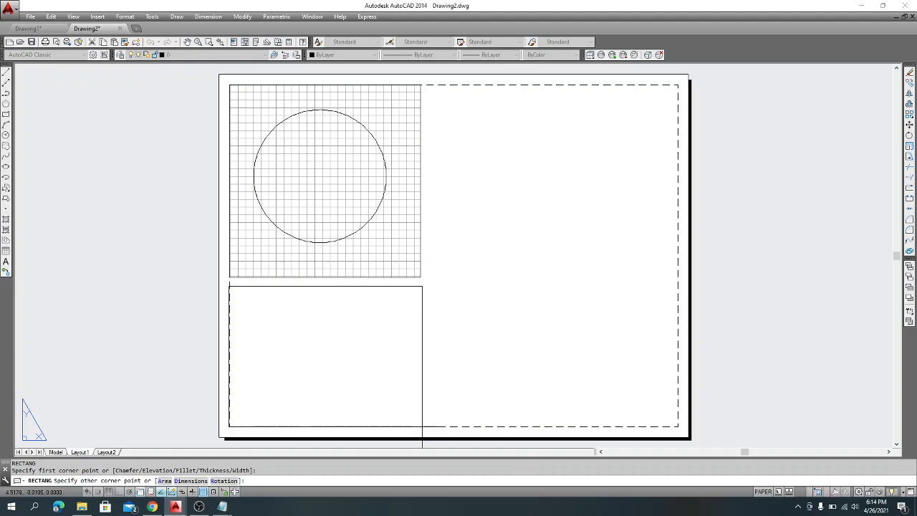
click(422, 427)
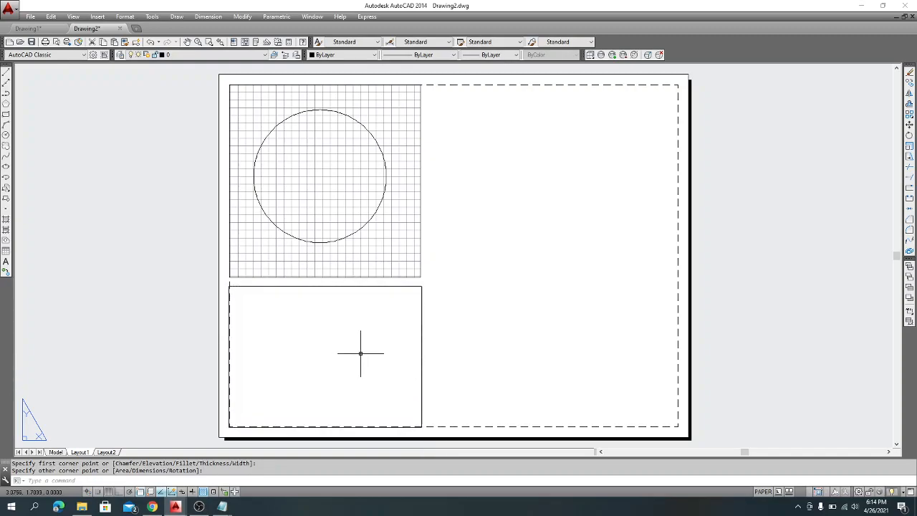
Convert the rectangle below the first viewport into a second viewport using MVIEW with the Object option
text(e)
key(Return)
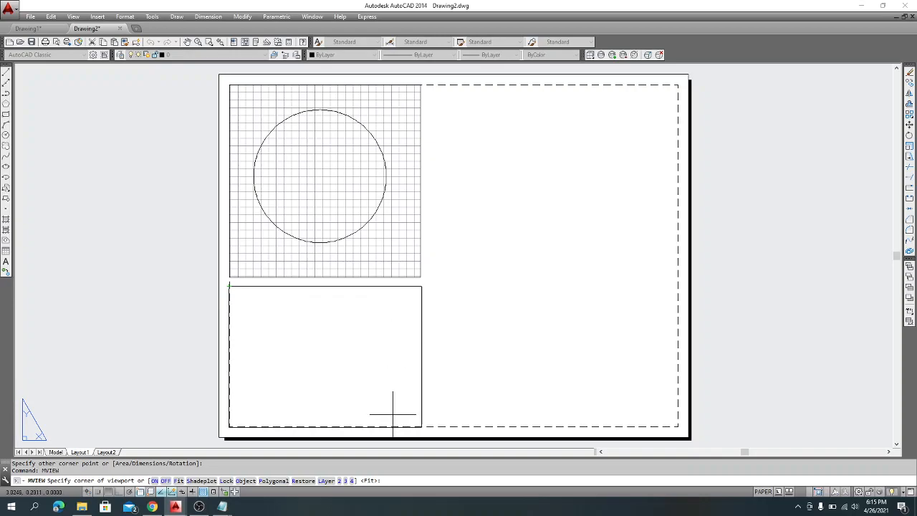
text(o)
key(Return)
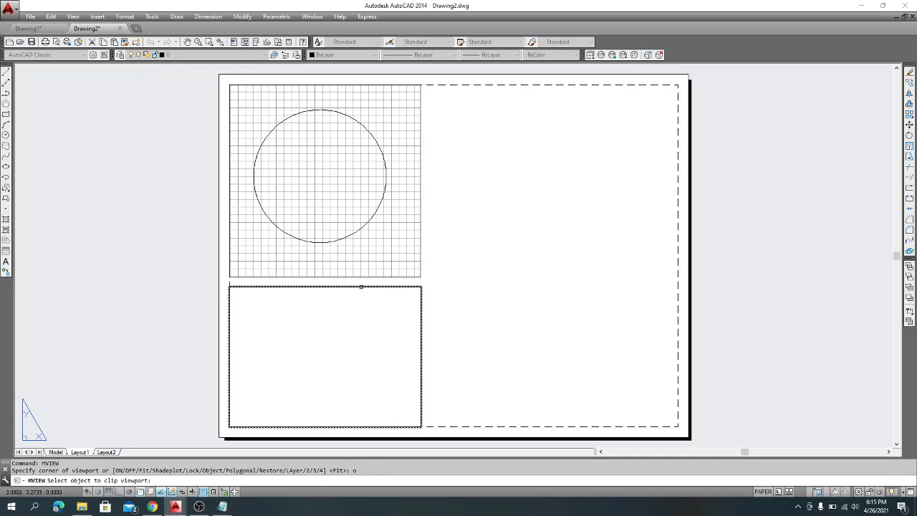
click(361, 286)
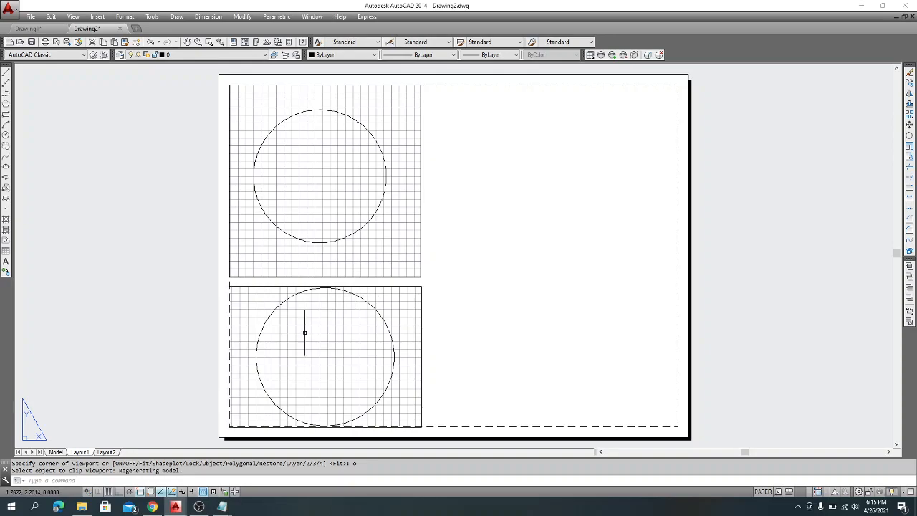
Switch to the AutoCAD For Dummies PDF in Chrome and read on through layout tabs and the detail viewport scales steps
mouse_move(158, 509)
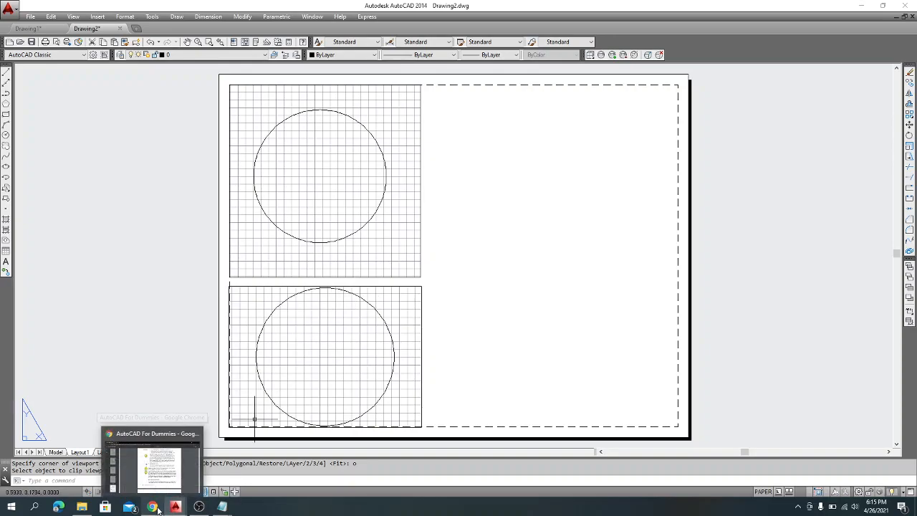
click(157, 469)
scroll(471, 364, down, 3)
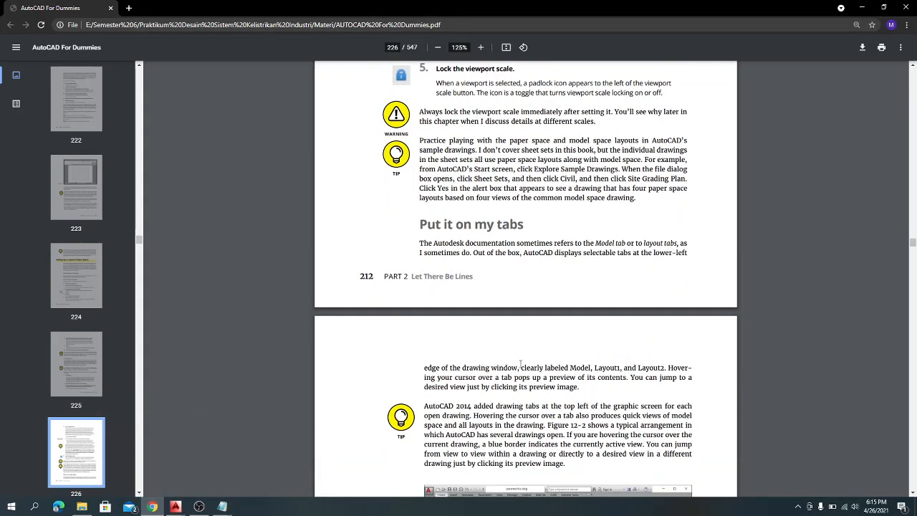
scroll(471, 364, down, 1)
scroll(523, 364, down, 3)
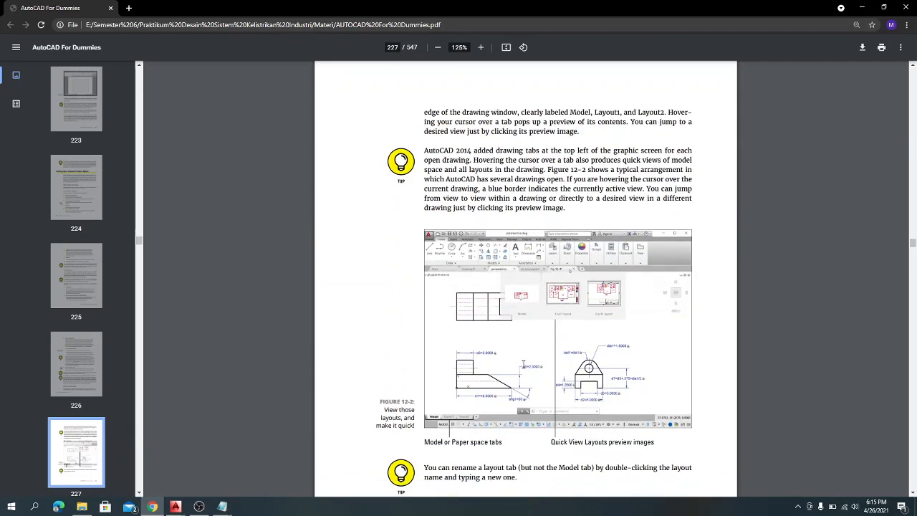
scroll(523, 364, down, 3)
scroll(523, 364, down, 3)
scroll(522, 363, down, 1)
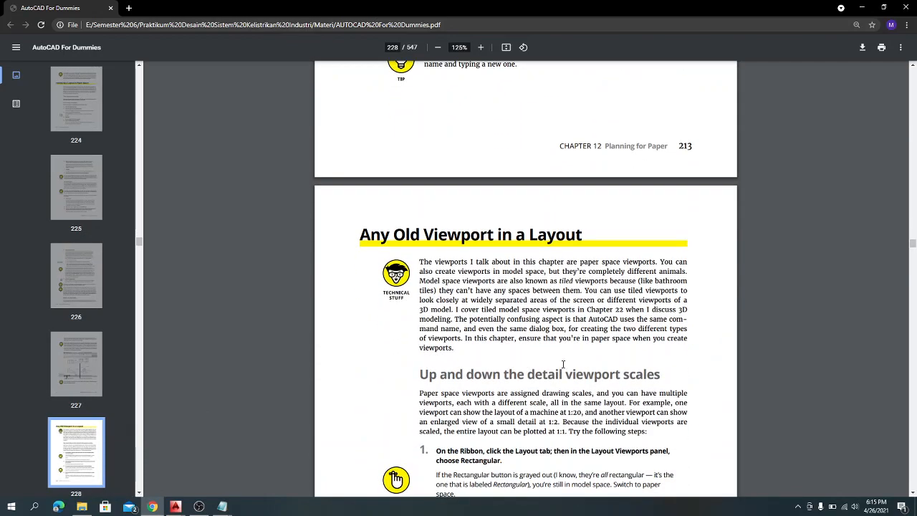
scroll(555, 364, down, 2)
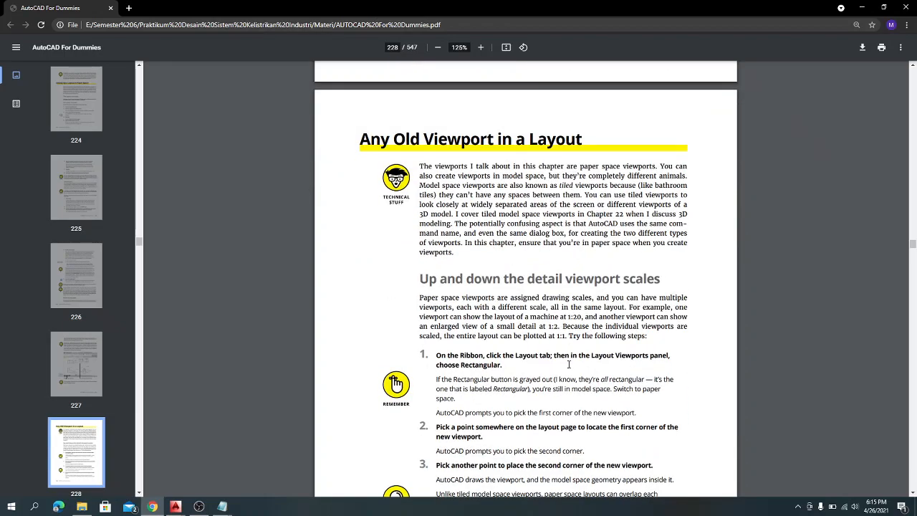
scroll(534, 351, down, 2)
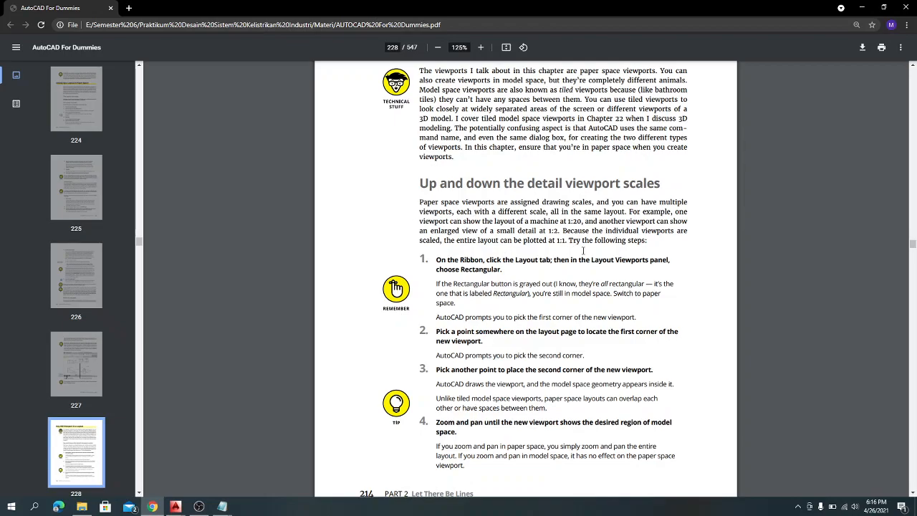
Read the rest of the detail viewport scales steps, through locking the viewport, and the warning and tips that follow them
scroll(582, 250, down, 2)
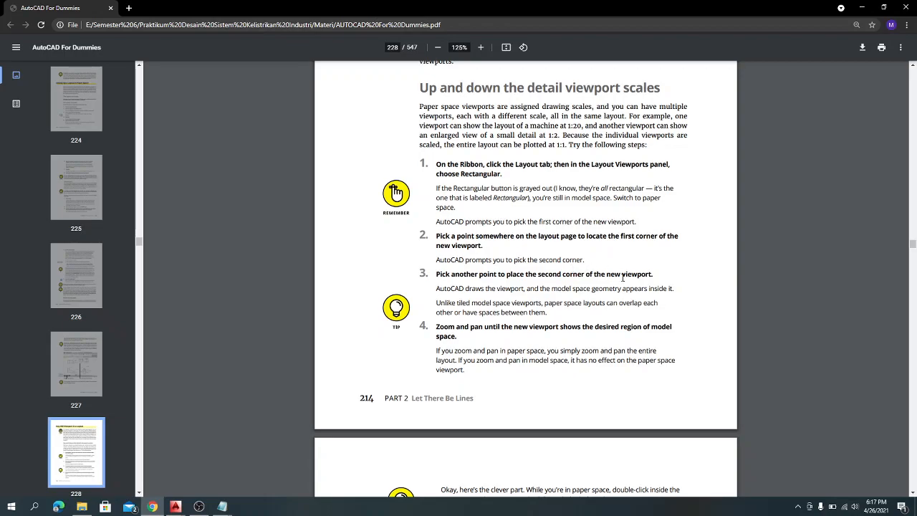
scroll(587, 322, down, 2)
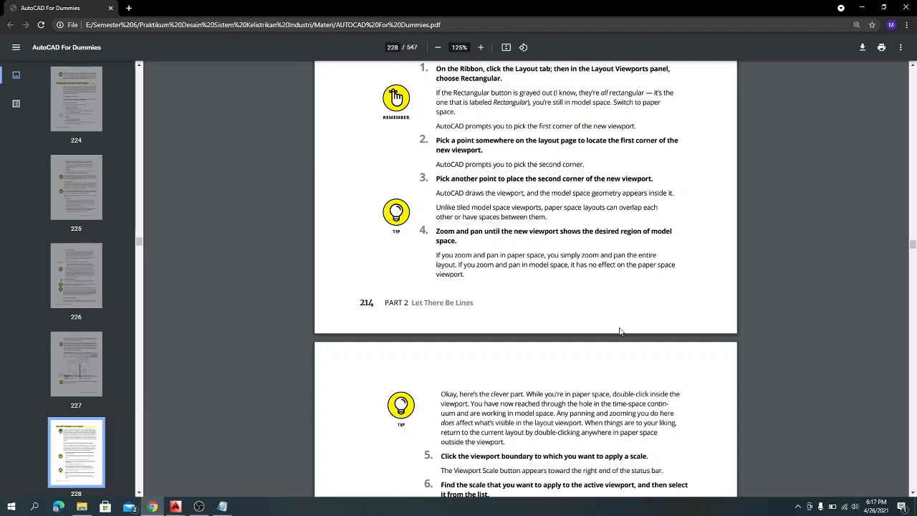
scroll(620, 331, down, 6)
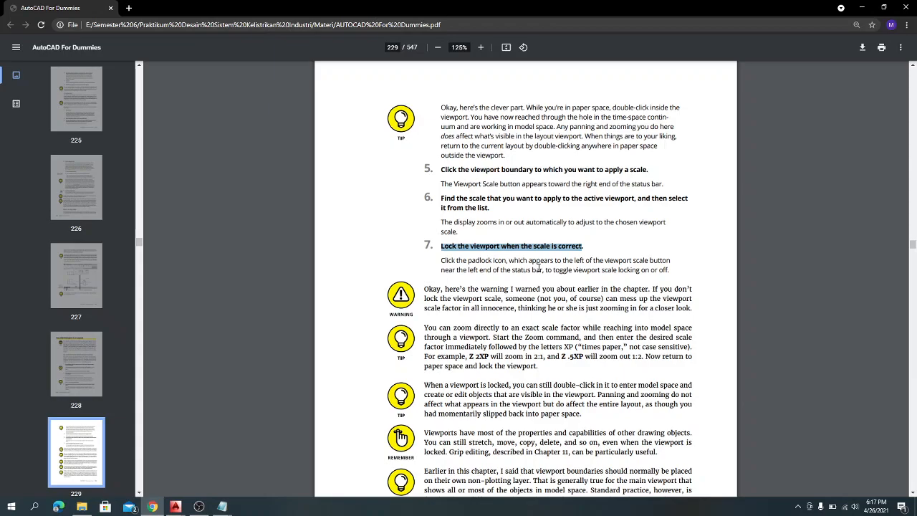
click(599, 242)
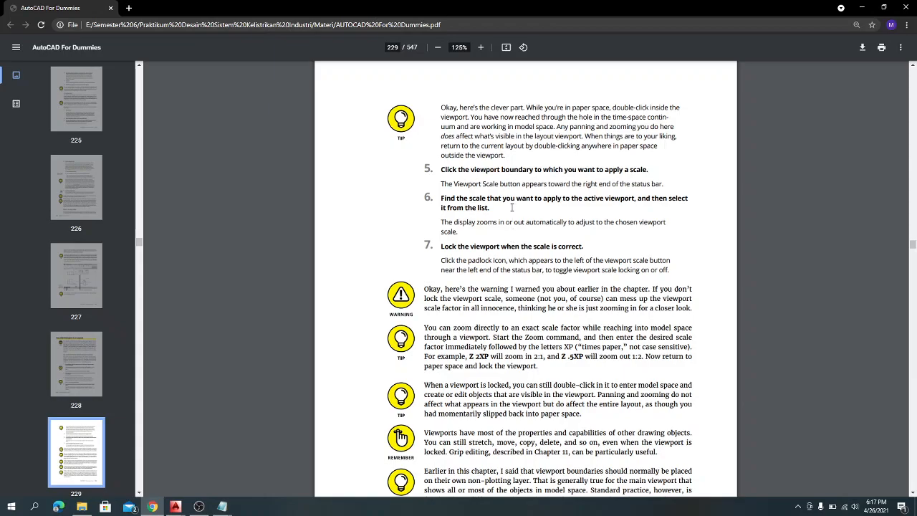
scroll(572, 276, down, 8)
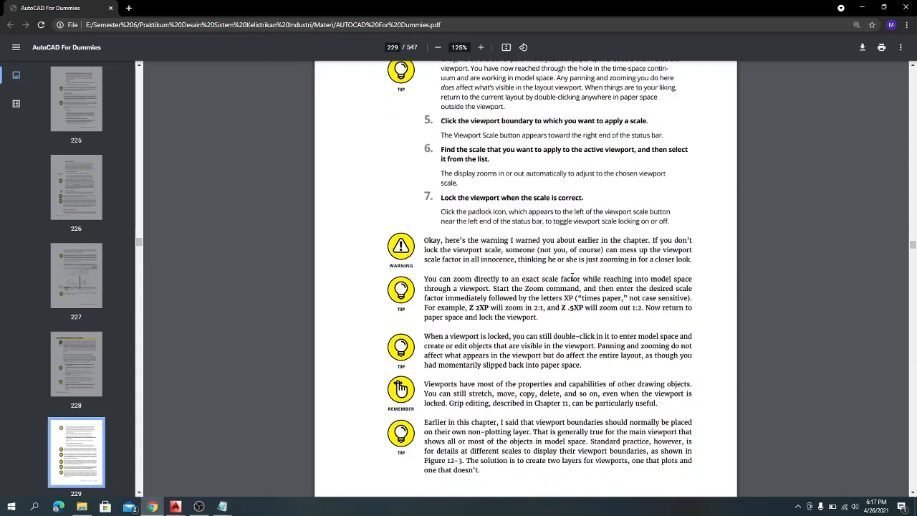
scroll(572, 276, up, 3)
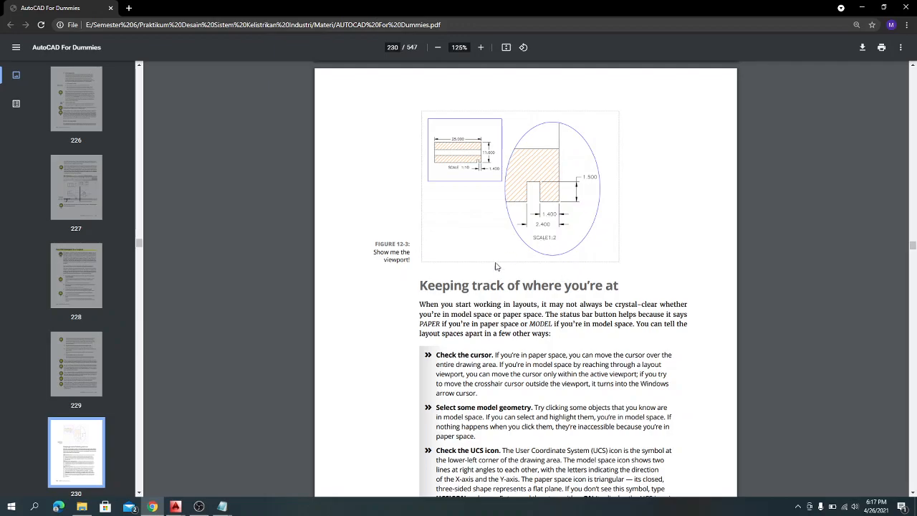
Skim the sections on keeping track of where you're at, Practice Makes Perfect and Clever Paper Space Tricks
scroll(509, 347, down, 7)
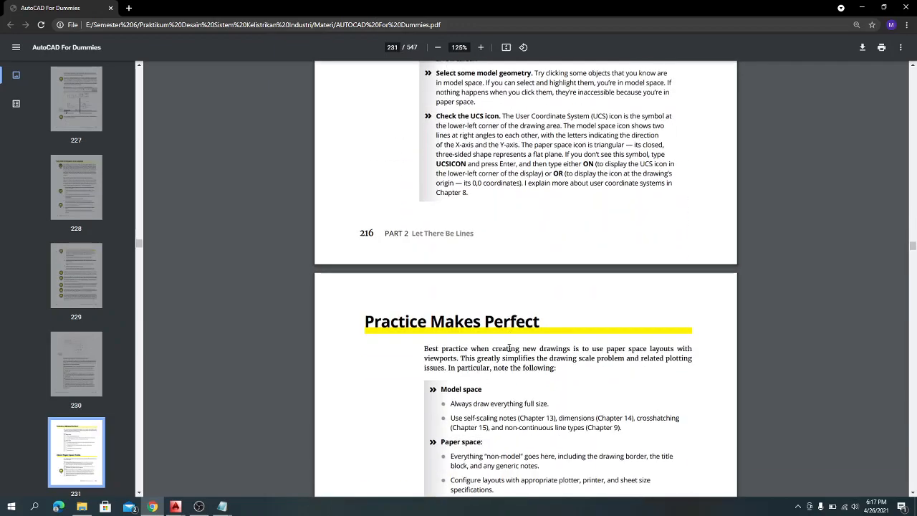
scroll(509, 348, down, 10)
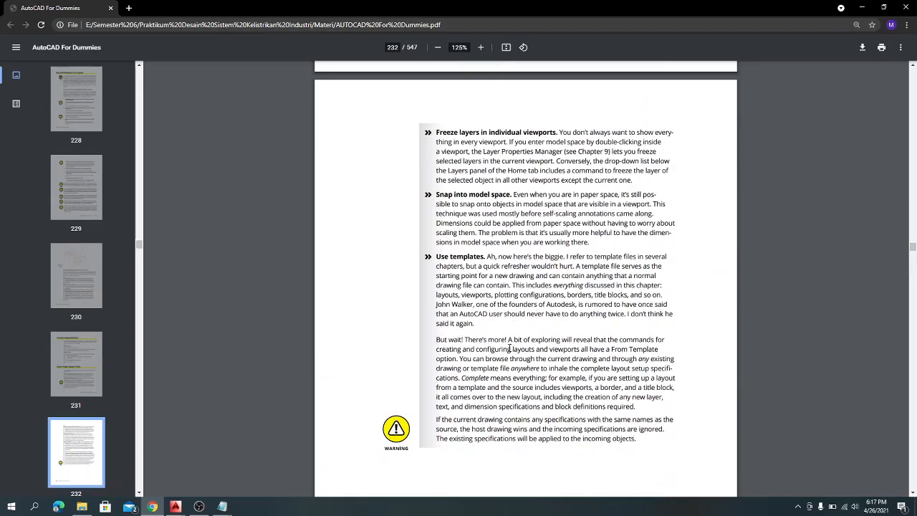
scroll(509, 347, up, 3)
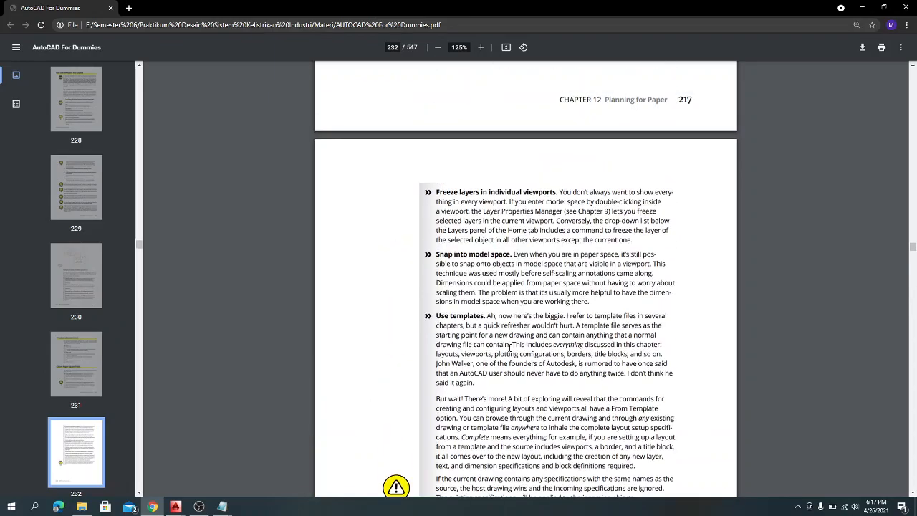
scroll(509, 348, up, 5)
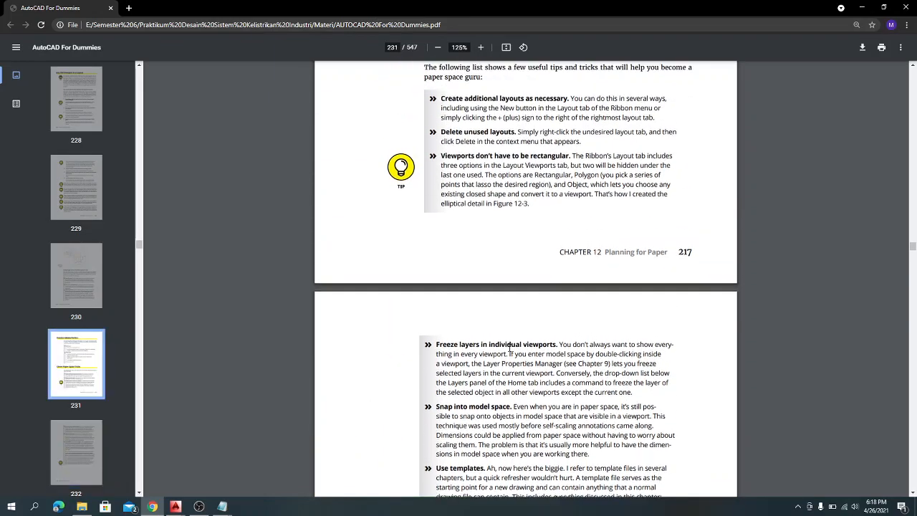
scroll(509, 348, up, 5)
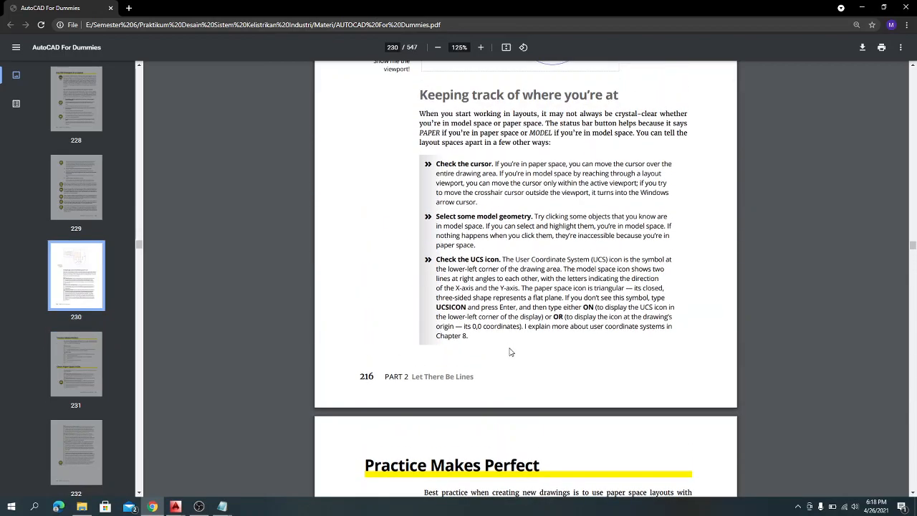
scroll(510, 348, down, 5)
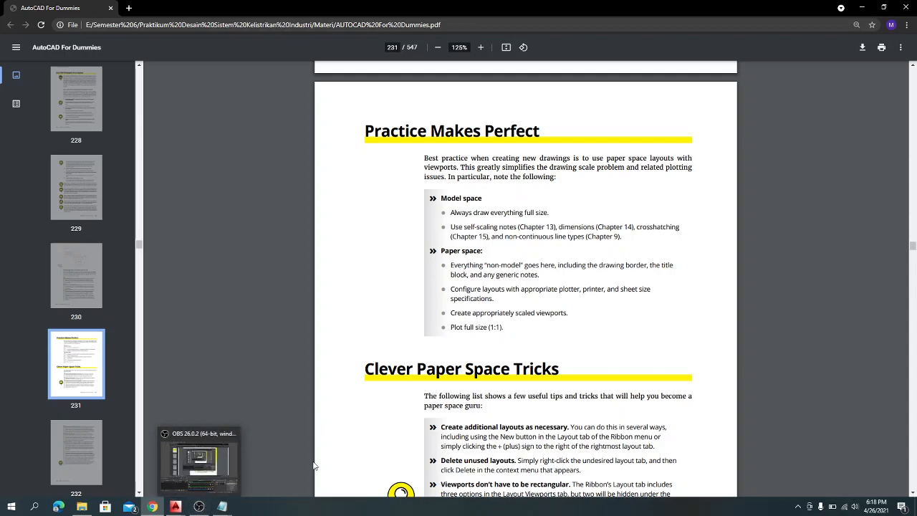
click(200, 506)
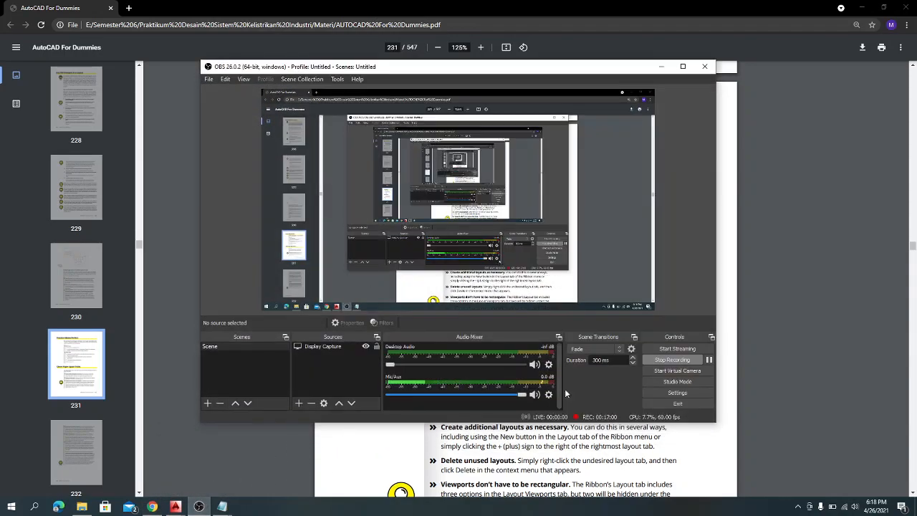